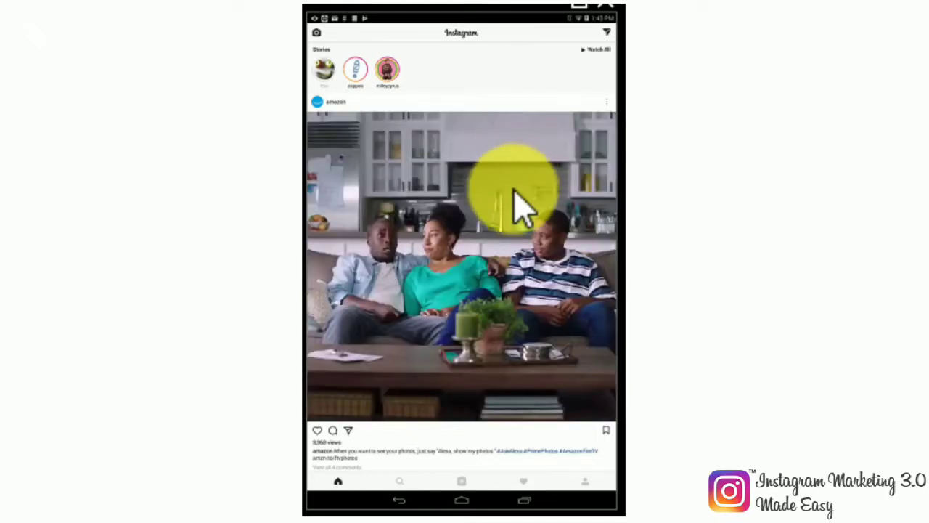
Start a promotion for the lemonade pitcher post from the business profile, with the objective Get More Profile and Website Visits.
{"action": "left_click", "coordinate": [584, 481]}
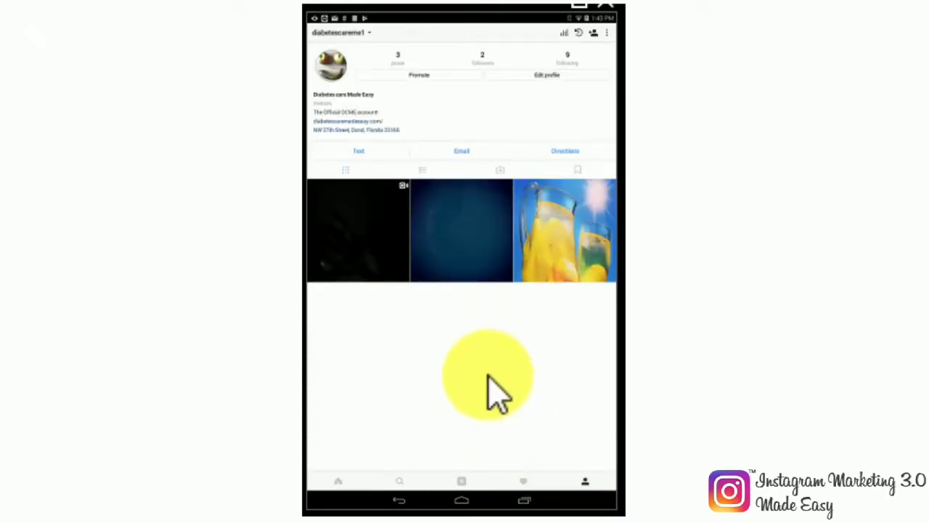
{"action": "left_click", "coordinate": [429, 76]}
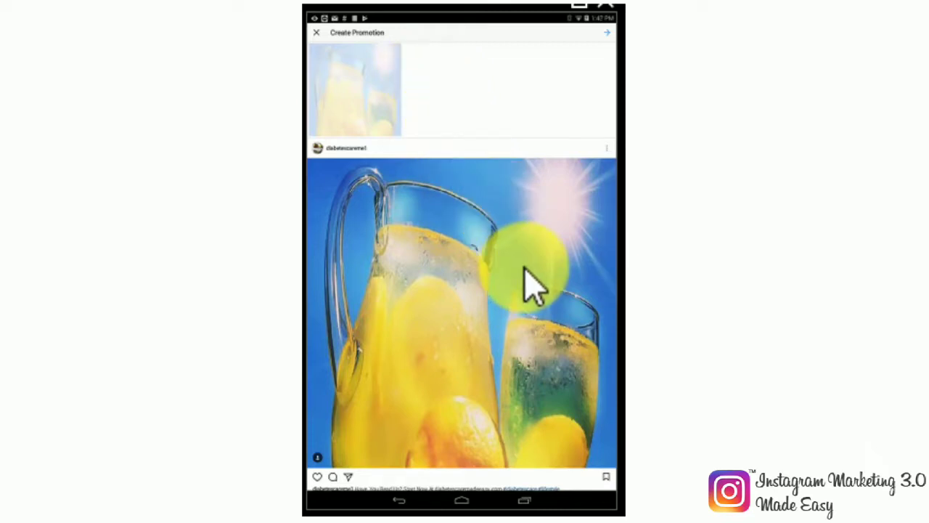
{"action": "scroll", "coordinate": [528, 287], "scroll_direction": "down", "scroll_amount": 1}
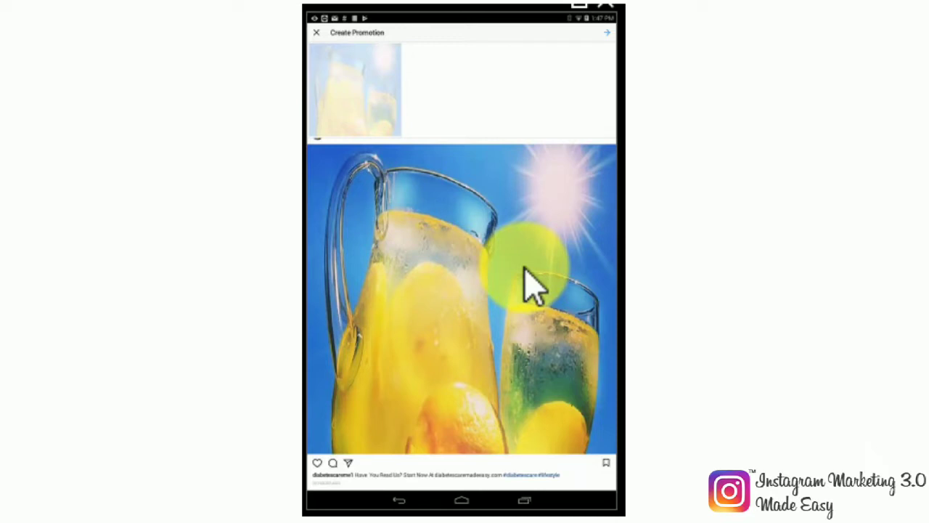
{"action": "left_click", "coordinate": [606, 32]}
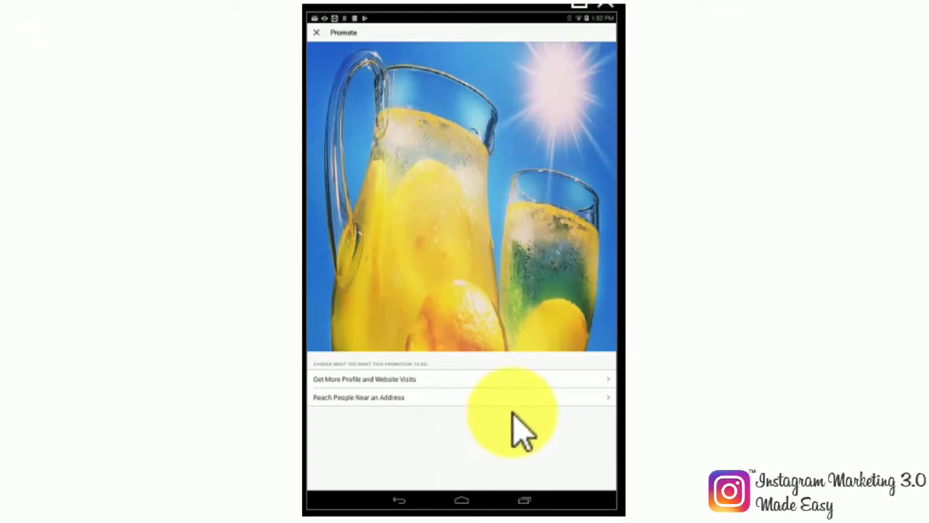
{"action": "left_click", "coordinate": [606, 379]}
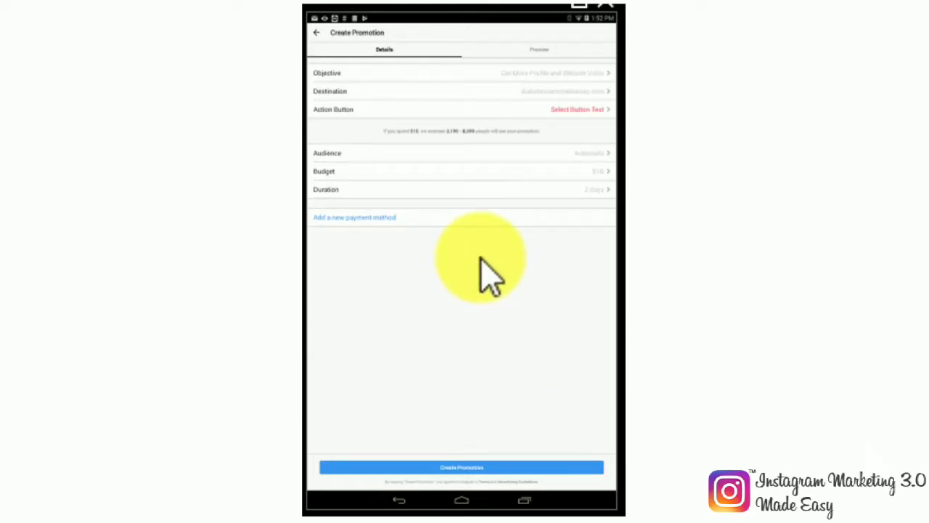
Check the promotion's destination options, keeping the website, and set the action button to Learn More.
{"action": "left_click", "coordinate": [569, 90]}
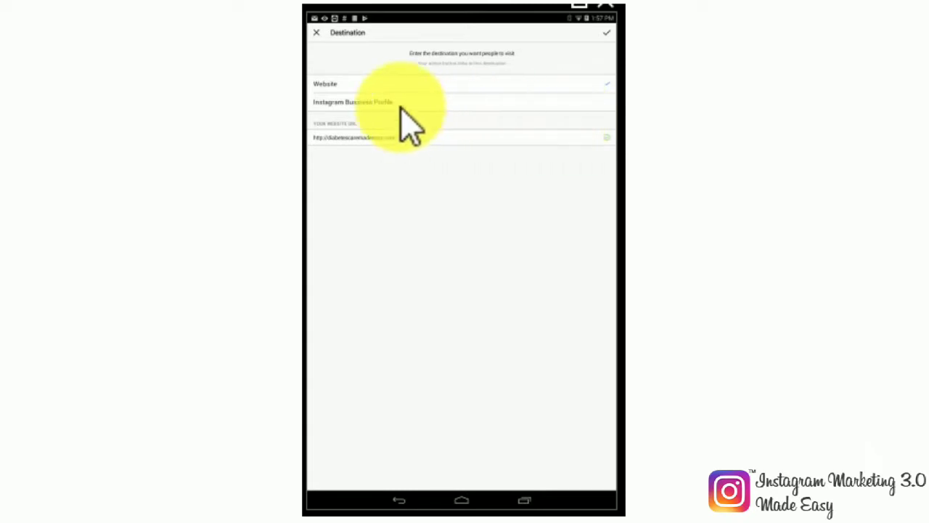
{"action": "left_click", "coordinate": [317, 32]}
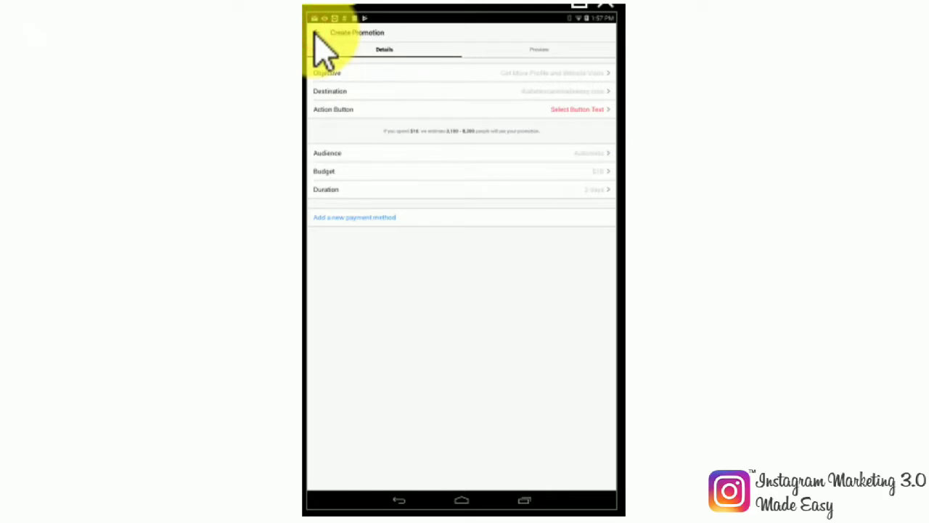
{"action": "left_click", "coordinate": [581, 110]}
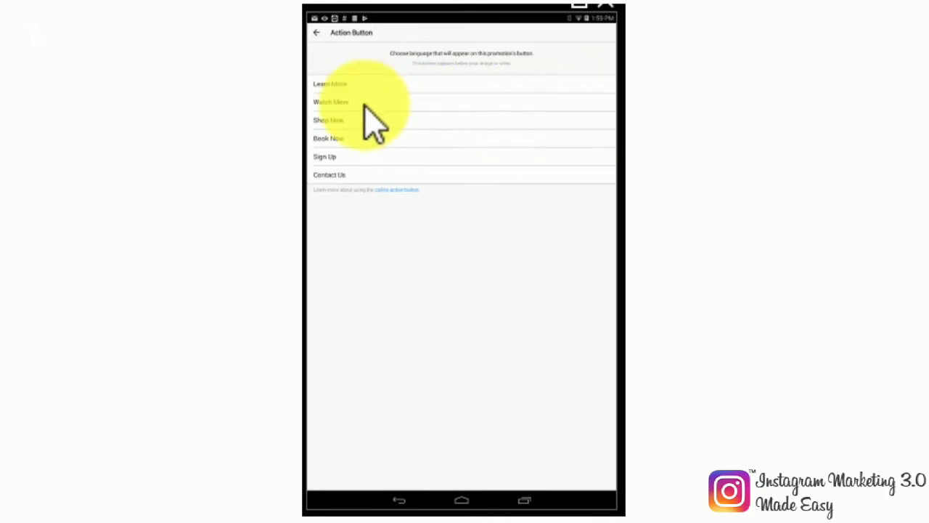
{"action": "left_click", "coordinate": [336, 85]}
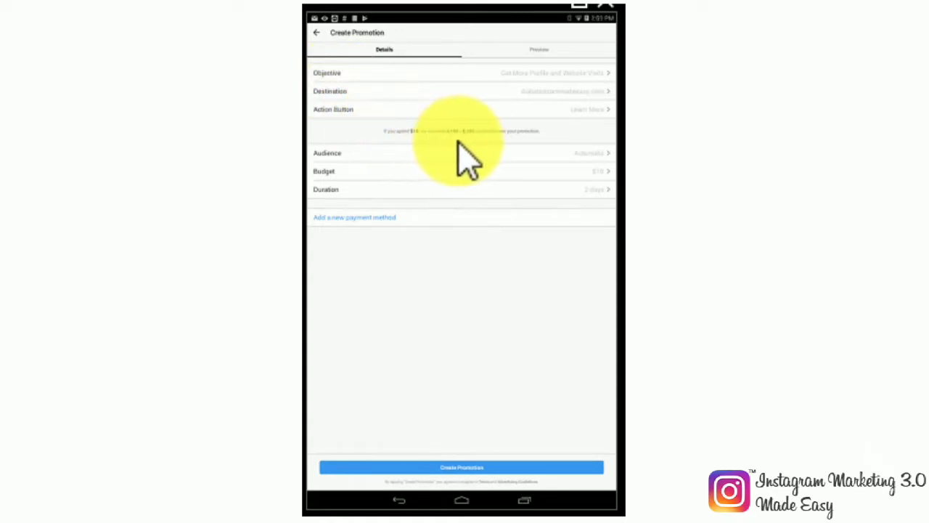
Create a custom audience for the promotion named Audience 1 and choose its target location.
{"action": "left_click", "coordinate": [597, 155]}
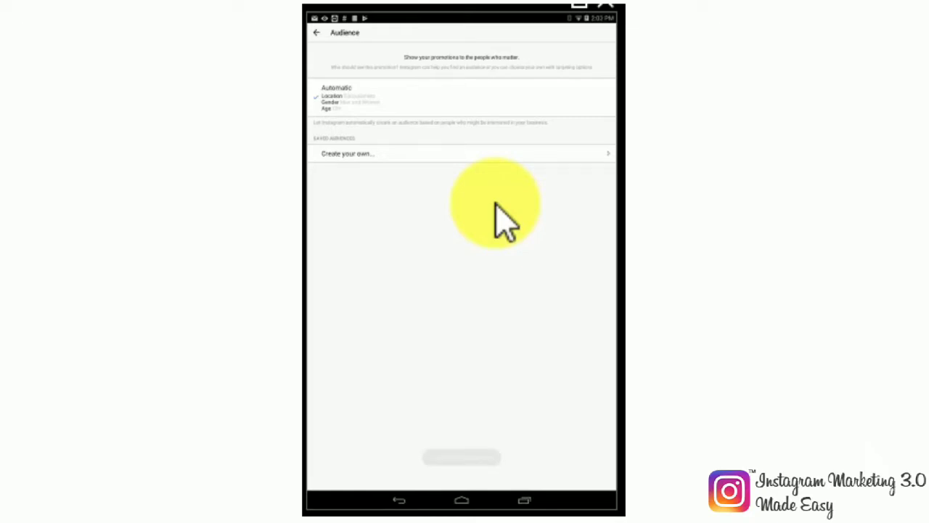
{"action": "left_click", "coordinate": [434, 154]}
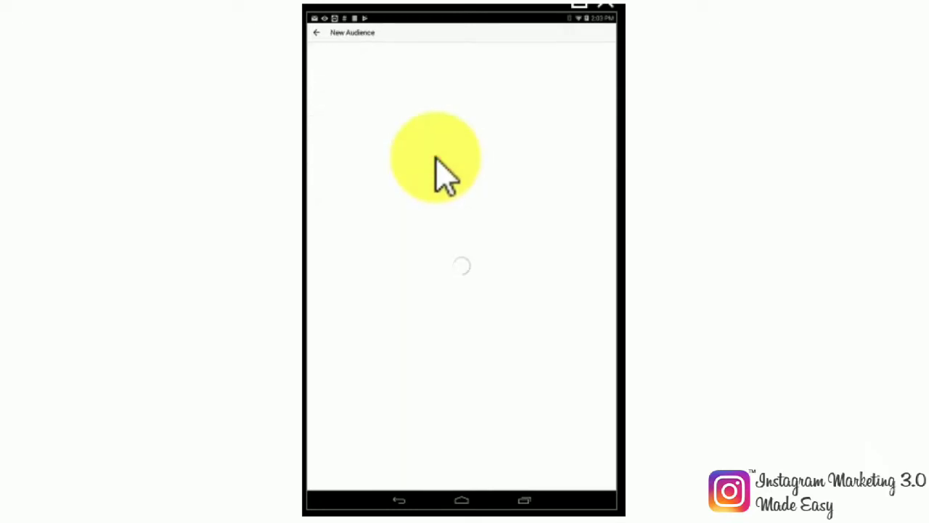
{"action": "left_click", "coordinate": [370, 57]}
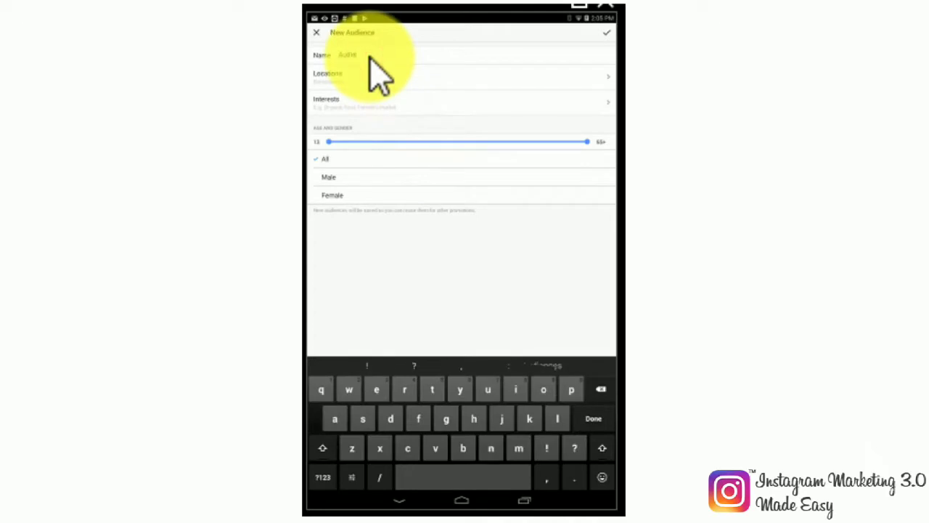
{"action": "left_click", "coordinate": [380, 81]}
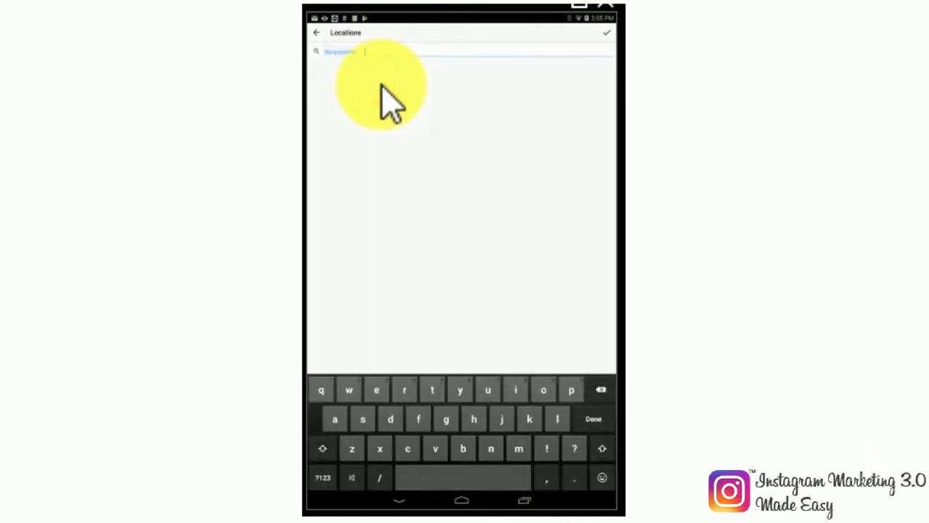
{"action": "left_click", "coordinate": [382, 86]}
{"action": "type", "text": "uni"}
{"action": "left_click", "coordinate": [349, 74]}
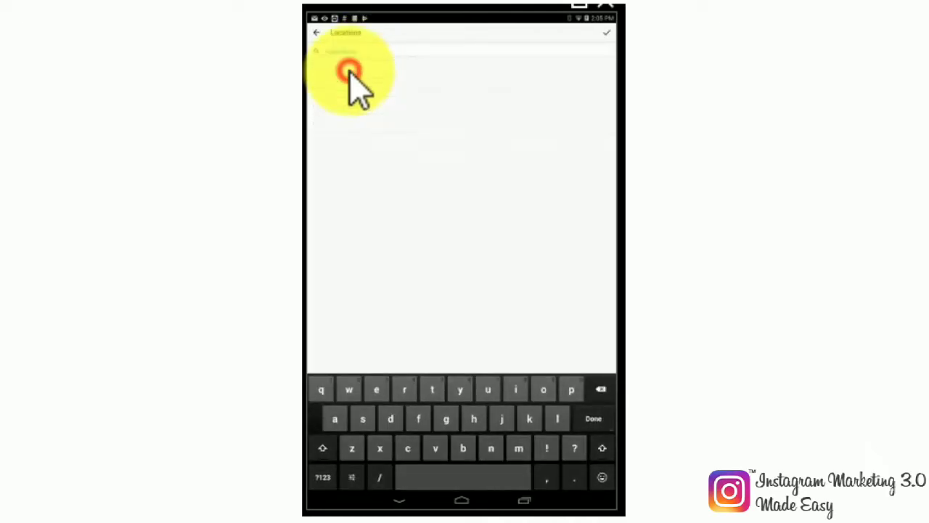
{"action": "left_click", "coordinate": [317, 34]}
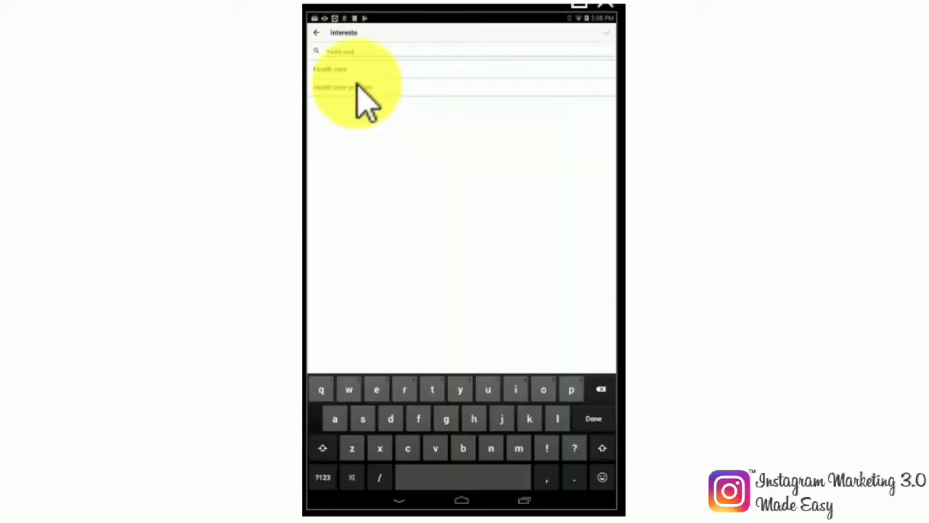
Add Health care and Eating Healthy as the new audience's interests and save them.
{"action": "left_click", "coordinate": [340, 83]}
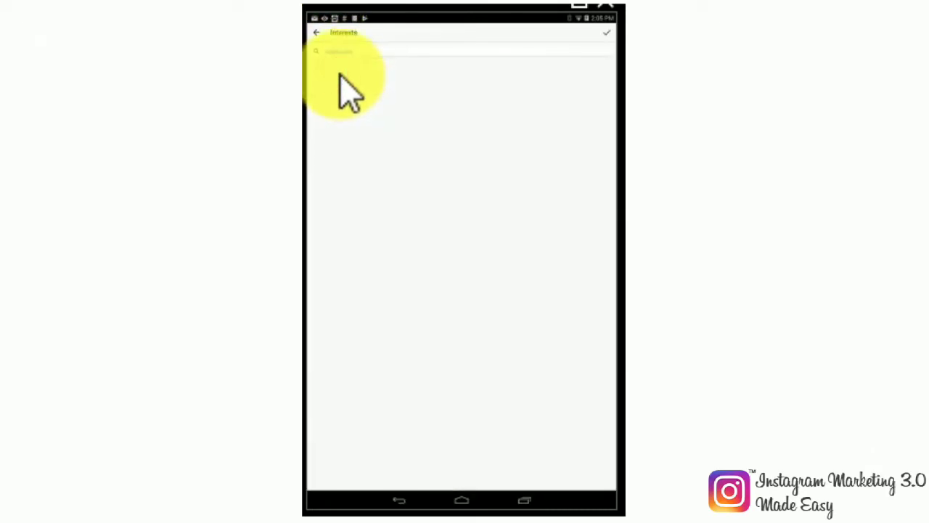
{"action": "left_click", "coordinate": [362, 54]}
{"action": "type", "text": "healthy eating"}
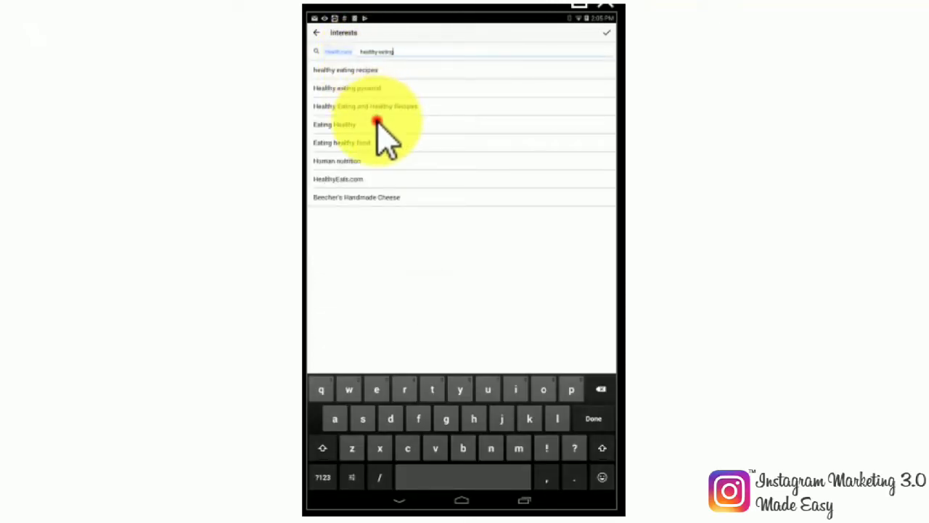
{"action": "left_click", "coordinate": [376, 123]}
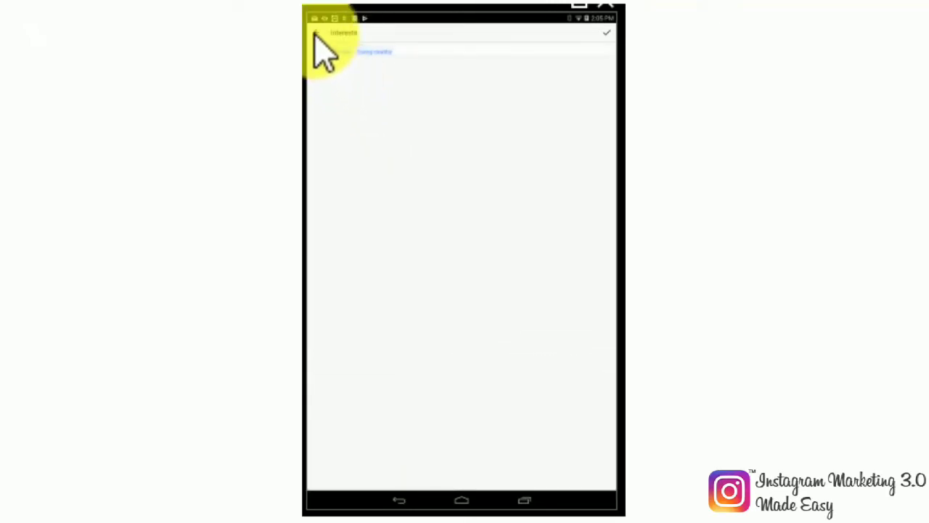
{"action": "left_click", "coordinate": [604, 35]}
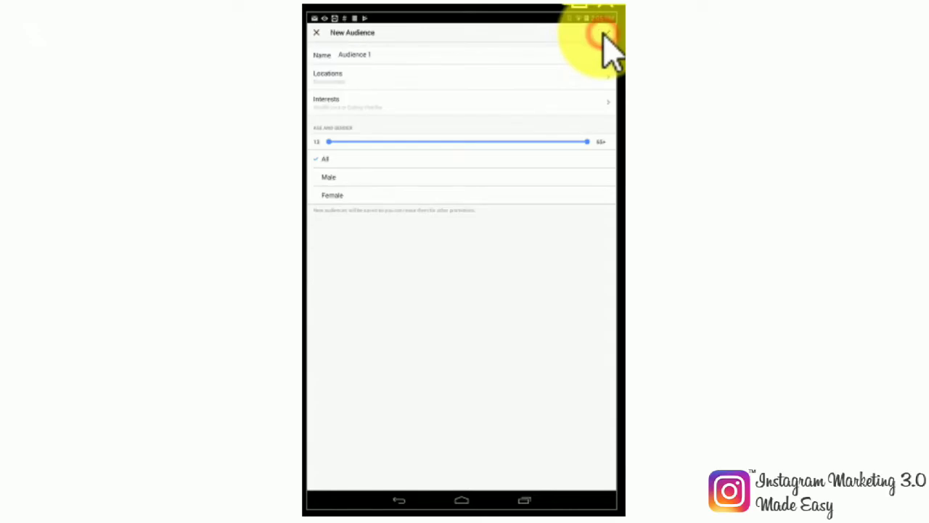
Lower the audience's maximum age, save the audience, and apply Audience 1 to the promotion.
{"action": "left_click_drag", "start_coordinate": [587, 142], "coordinate": [448, 142]}
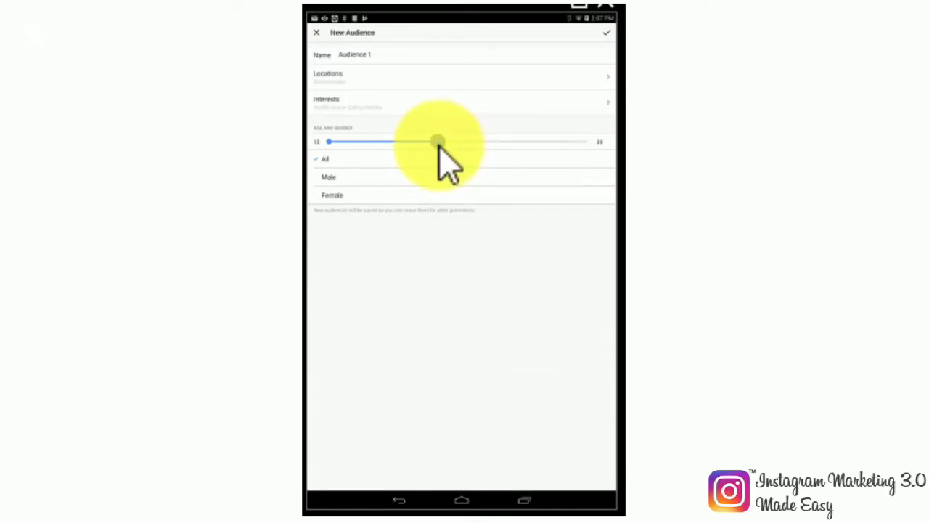
{"action": "left_click", "coordinate": [604, 35]}
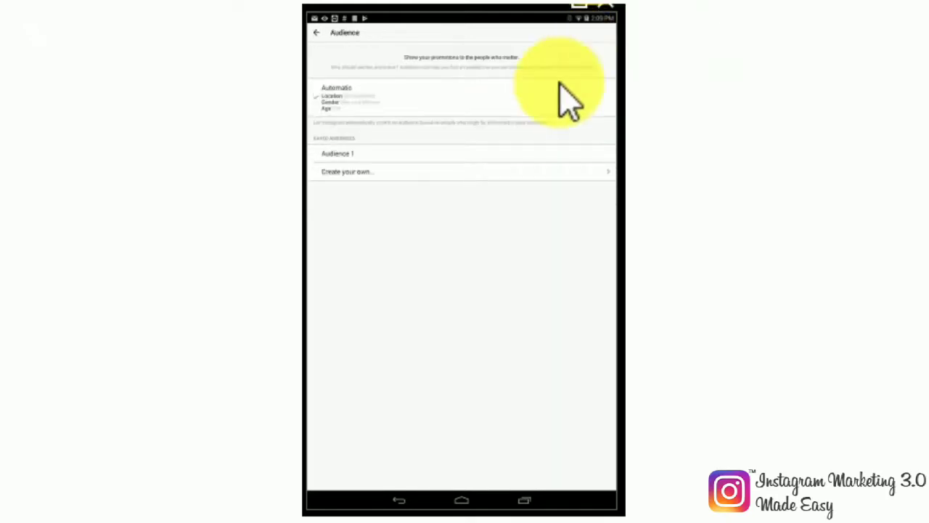
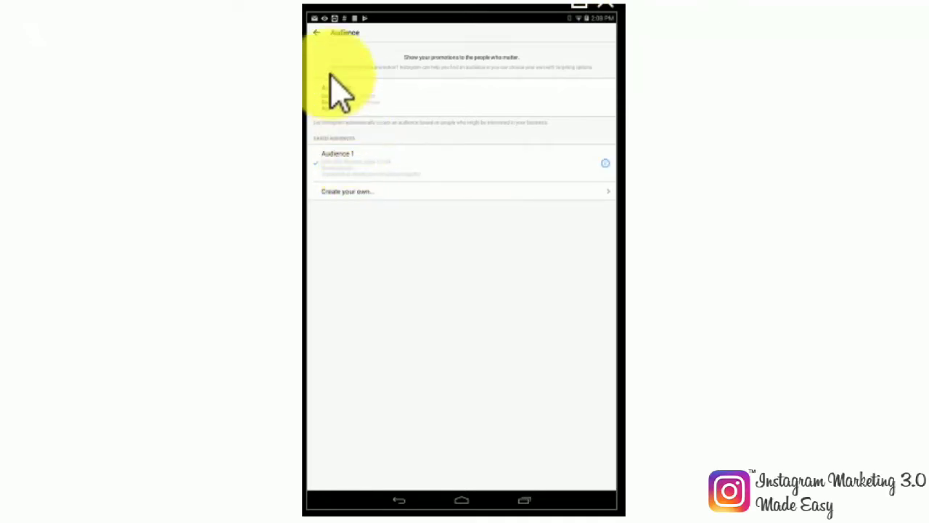
{"action": "left_click", "coordinate": [316, 33]}
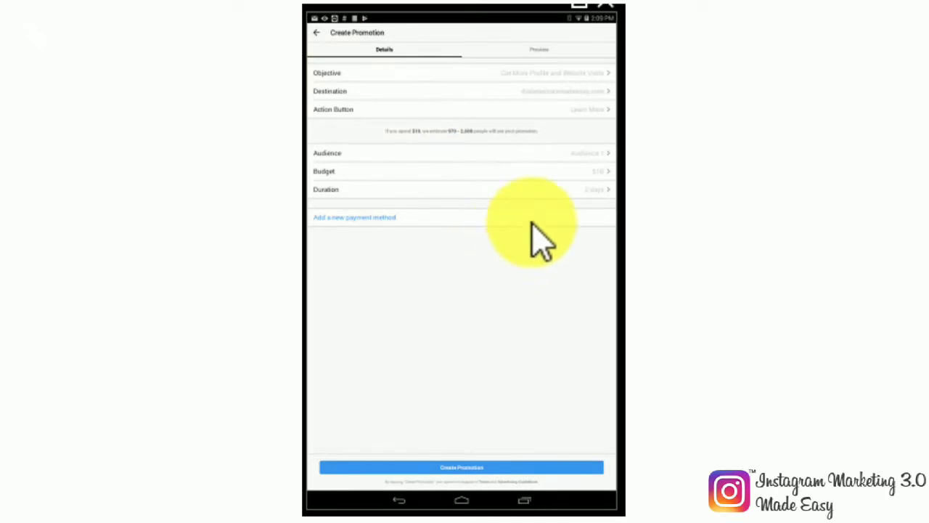
Set the promotion's total budget to a custom $5 and its duration to 1 day.
{"action": "left_click", "coordinate": [595, 175]}
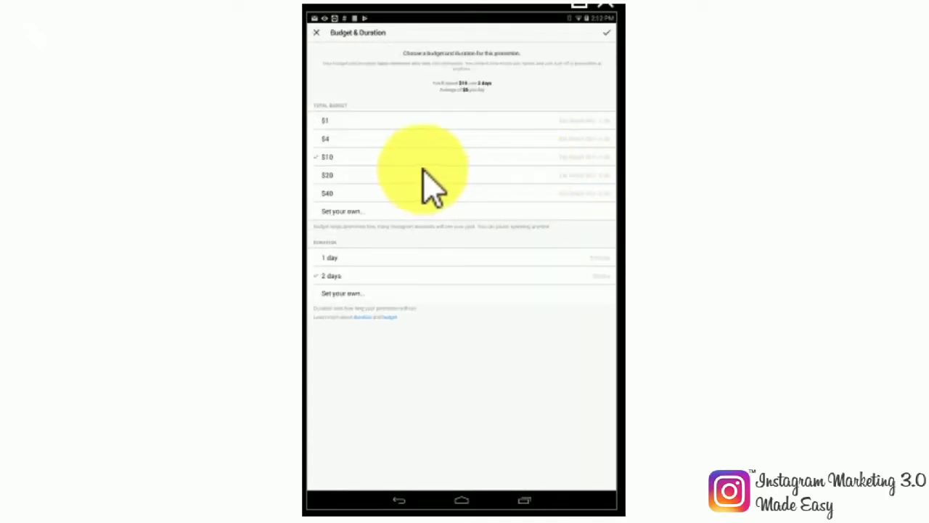
{"action": "left_click", "coordinate": [345, 212]}
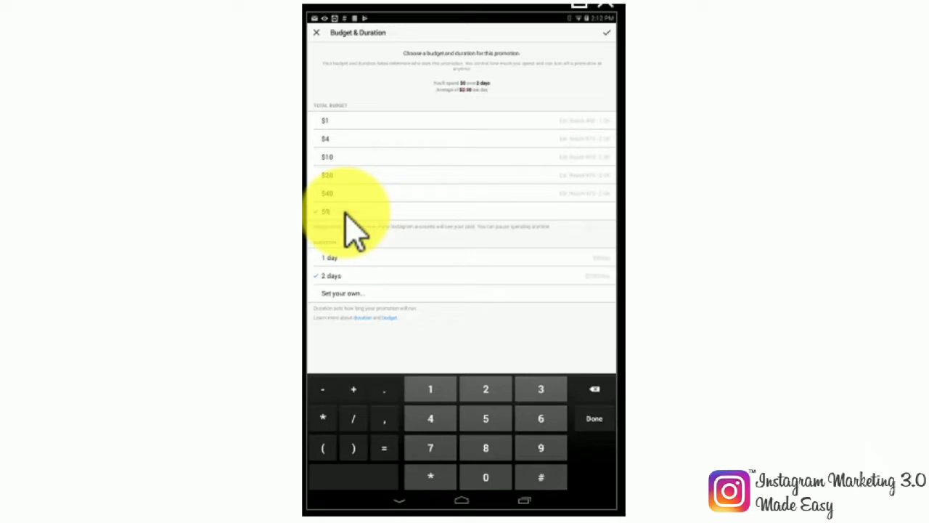
{"action": "left_click", "coordinate": [336, 259]}
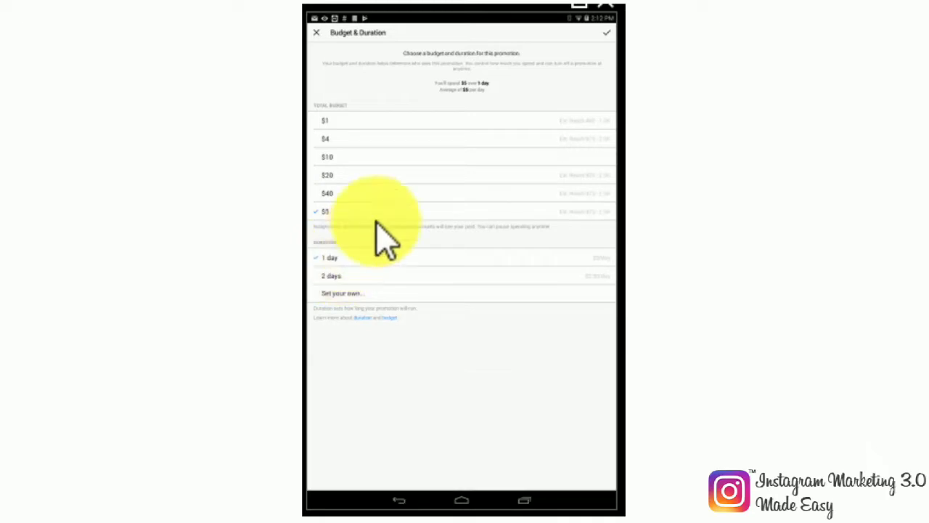
{"action": "left_click", "coordinate": [607, 34]}
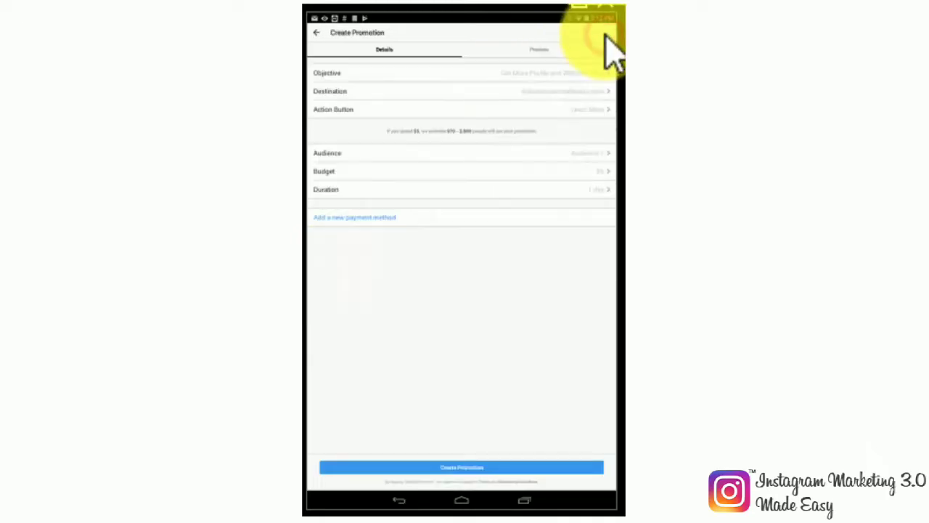
Preview the promoted post and submit the promotion.
{"action": "left_click", "coordinate": [535, 52]}
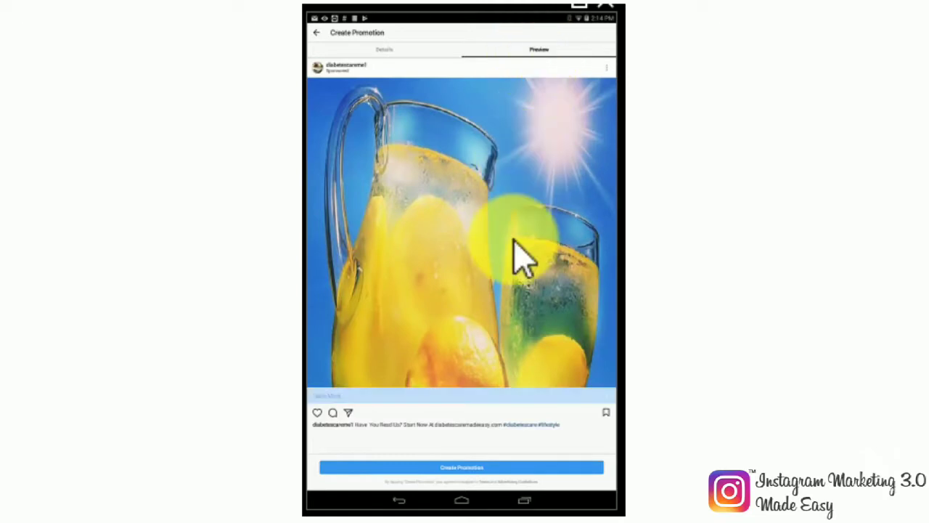
{"action": "left_click", "coordinate": [519, 466]}
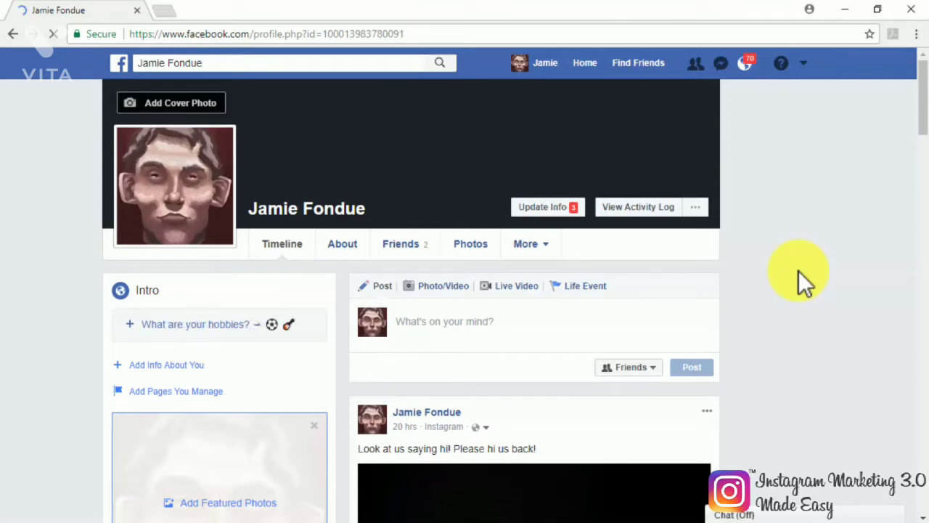
Switch to Facebook, start an ad campaign with the Brand awareness objective, and accept the default ad account settings.
{"action": "left_click", "coordinate": [804, 64]}
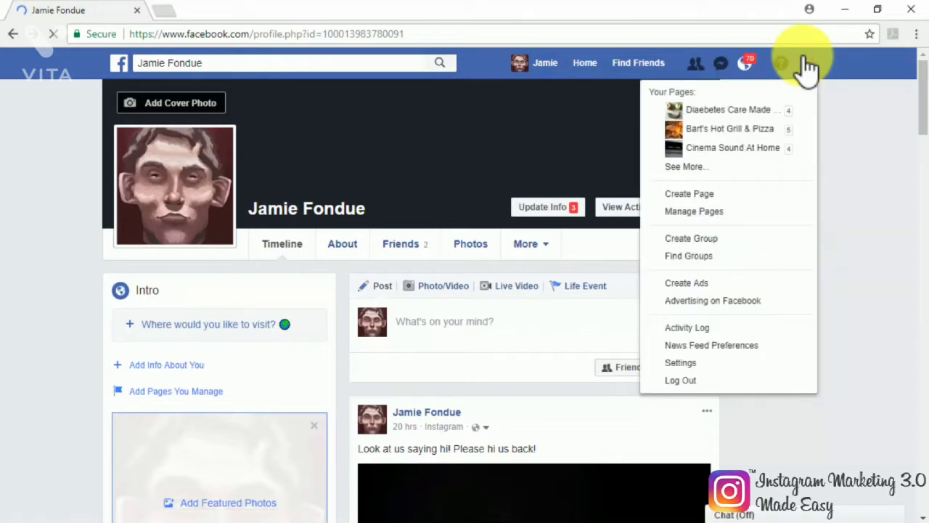
{"action": "left_click", "coordinate": [740, 283]}
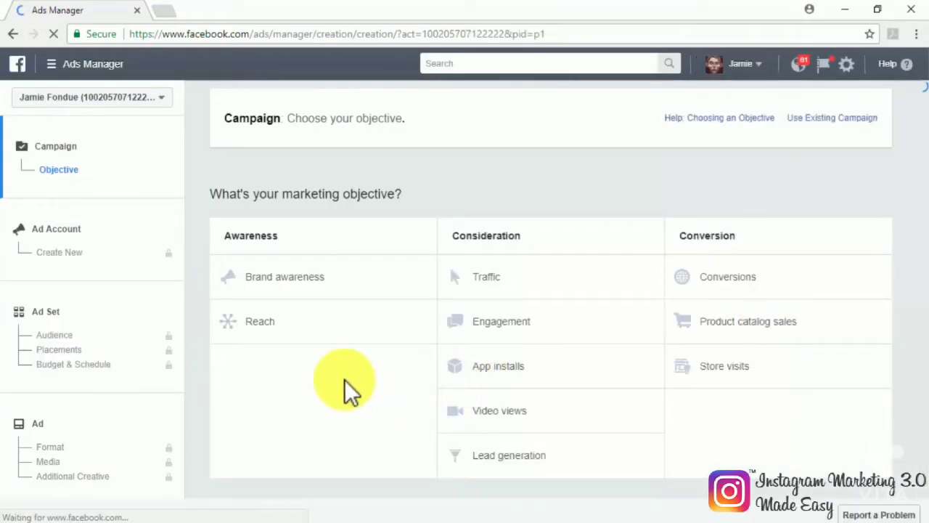
{"action": "left_click", "coordinate": [277, 279]}
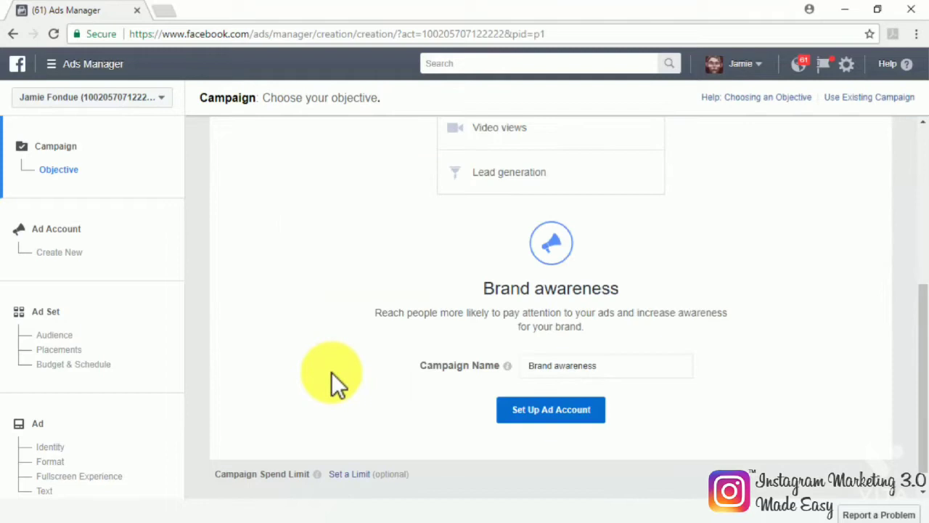
{"action": "left_click", "coordinate": [574, 427]}
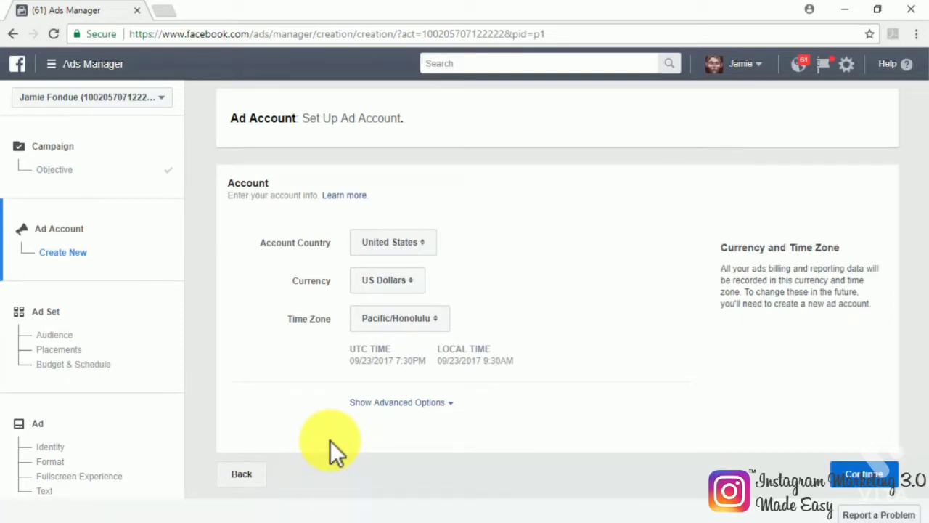
{"action": "left_click", "coordinate": [842, 469]}
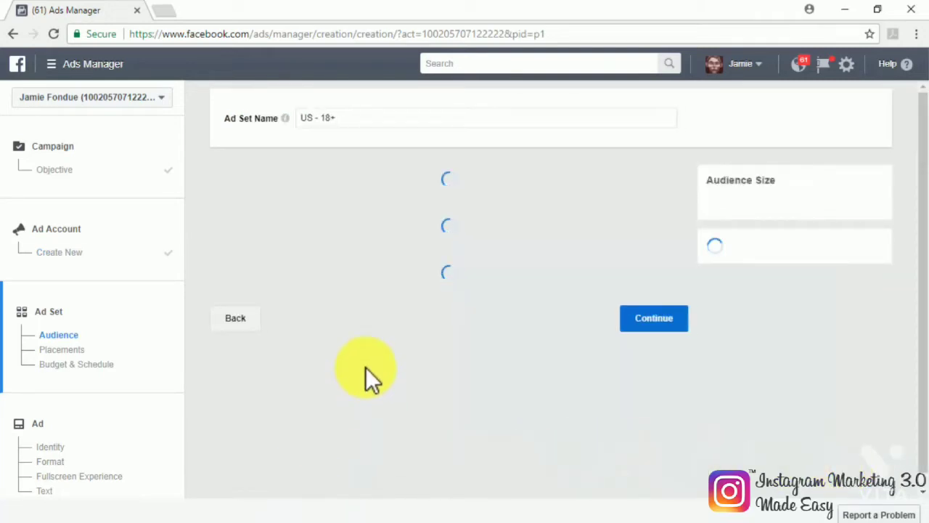
Rename the ad set to "Instagram Test Ad".
{"action": "left_click_drag", "start_coordinate": [363, 118], "coordinate": [301, 119]}
{"action": "key", "text": "BackSpace"}
{"action": "type", "text": "re"}
{"action": "type", "text": "stagram"}
{"action": "type", "text": " Test Ad"}
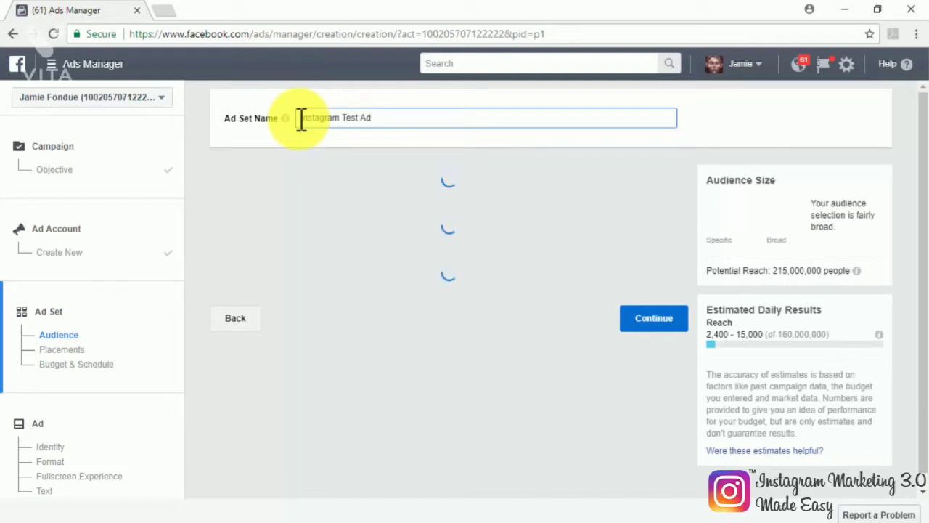
Continue from the ad set to the ad level and rename the ad "Instagram Brand awareness".
{"action": "left_click", "coordinate": [276, 372]}
{"action": "scroll", "coordinate": [276, 373], "scroll_direction": "down", "scroll_amount": 1}
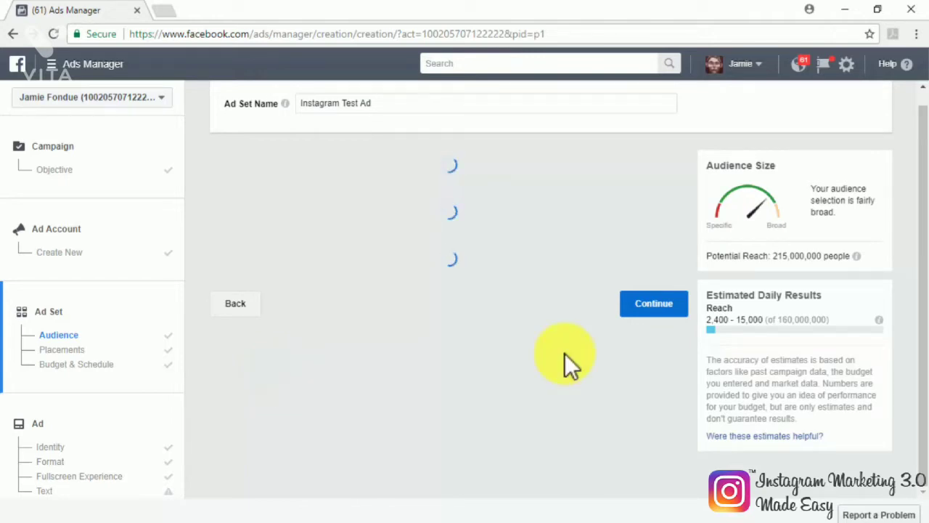
{"action": "left_click", "coordinate": [660, 312]}
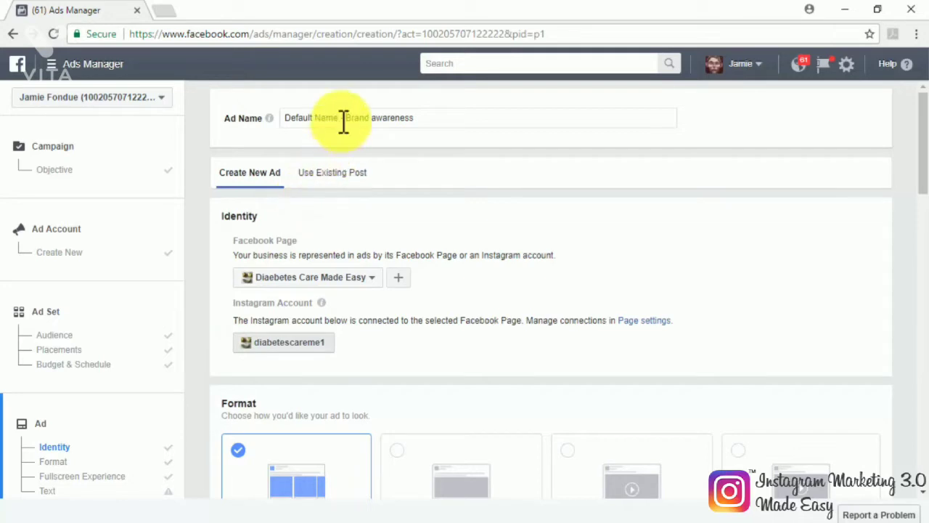
{"action": "left_click_drag", "start_coordinate": [343, 118], "coordinate": [282, 118]}
{"action": "type", "text": "Instagram"}
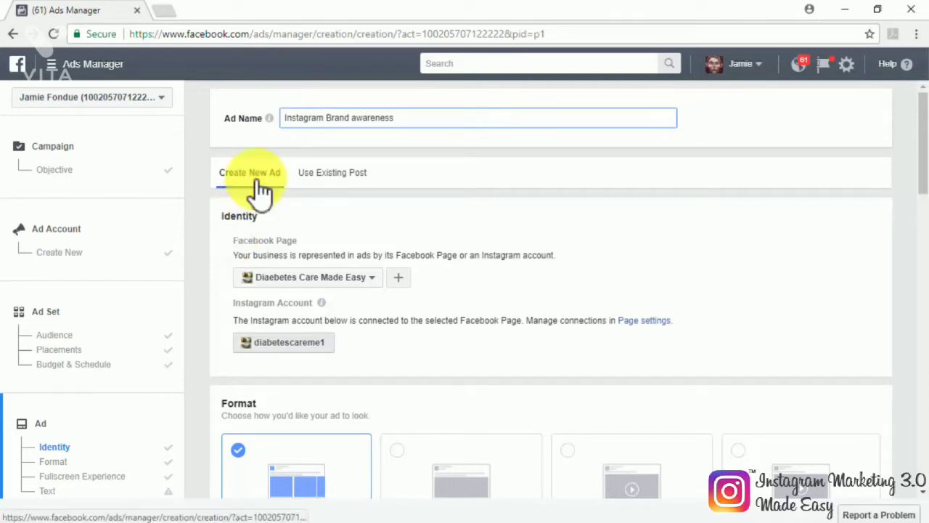
Use an existing post from the Diaebetes Care Made Easy page, limiting posts to Instagram-compatible ones and selecting "Enter for chance to win today!".
{"action": "left_click", "coordinate": [342, 181]}
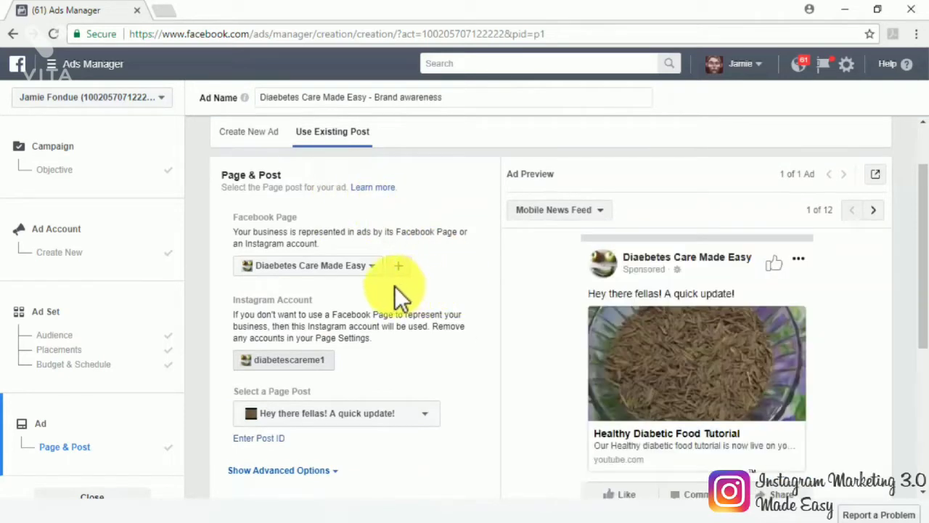
{"action": "left_click", "coordinate": [365, 267]}
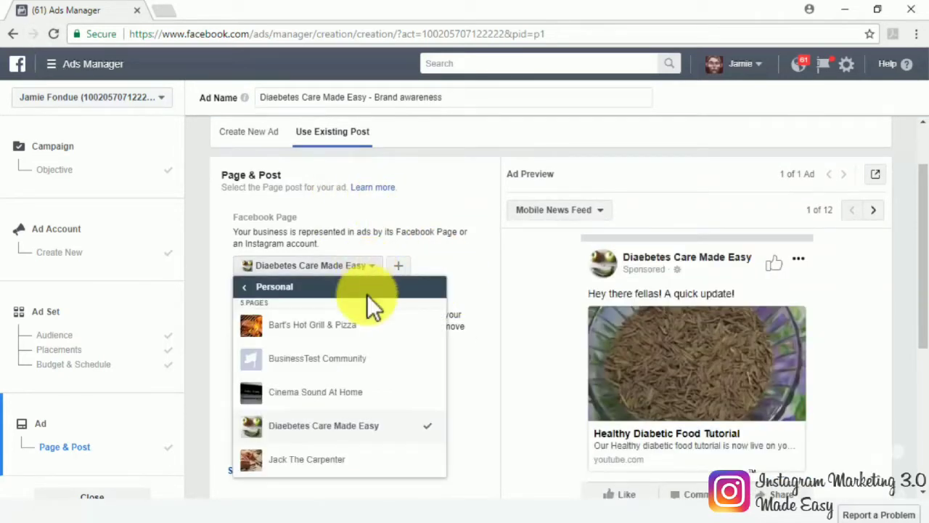
{"action": "left_click", "coordinate": [374, 434]}
{"action": "scroll", "coordinate": [415, 284], "scroll_direction": "down", "scroll_amount": 2}
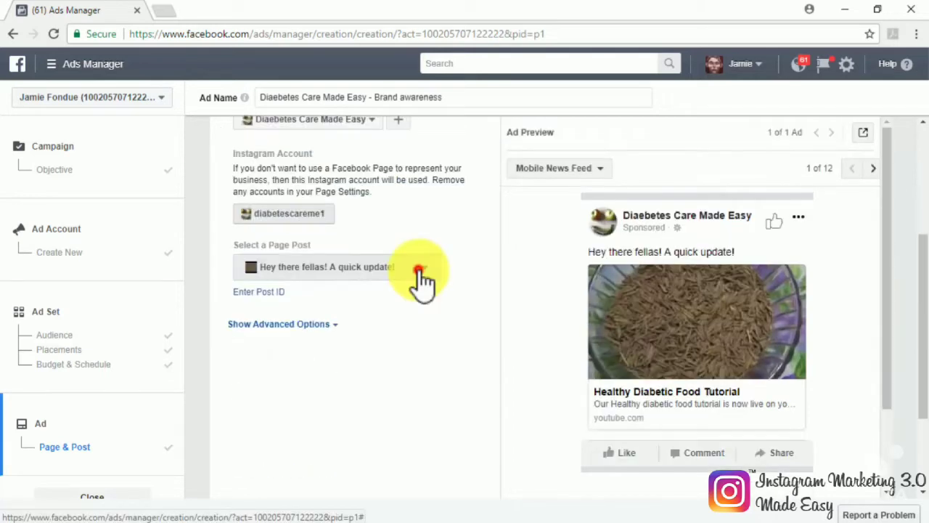
{"action": "left_click", "coordinate": [416, 275]}
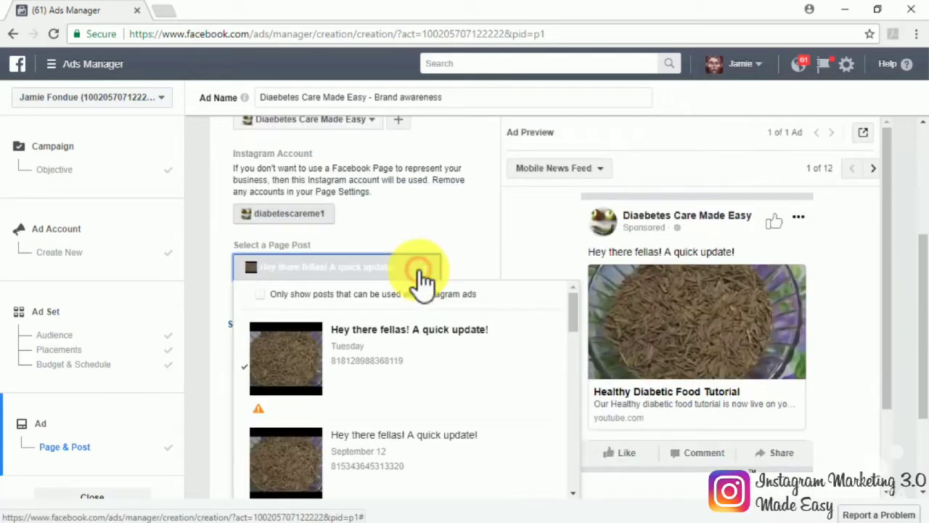
{"action": "left_click", "coordinate": [261, 293]}
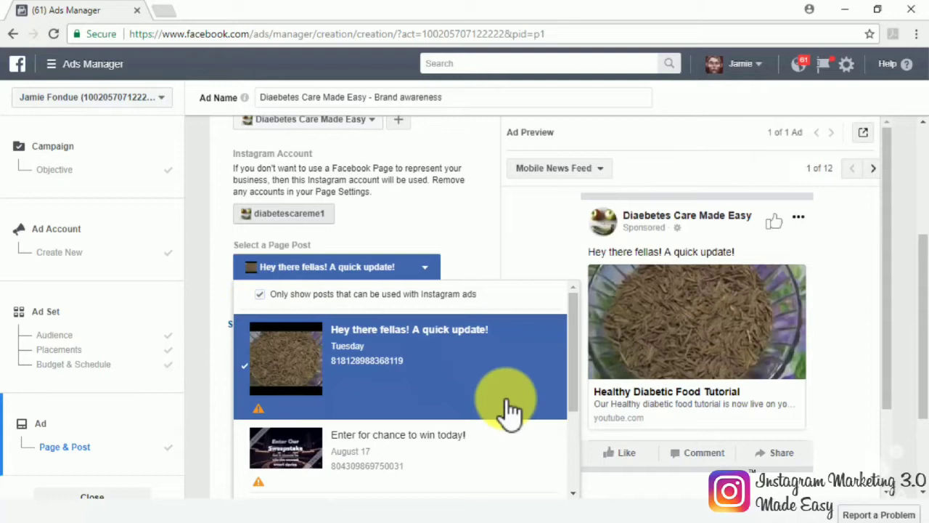
{"action": "left_click", "coordinate": [430, 440]}
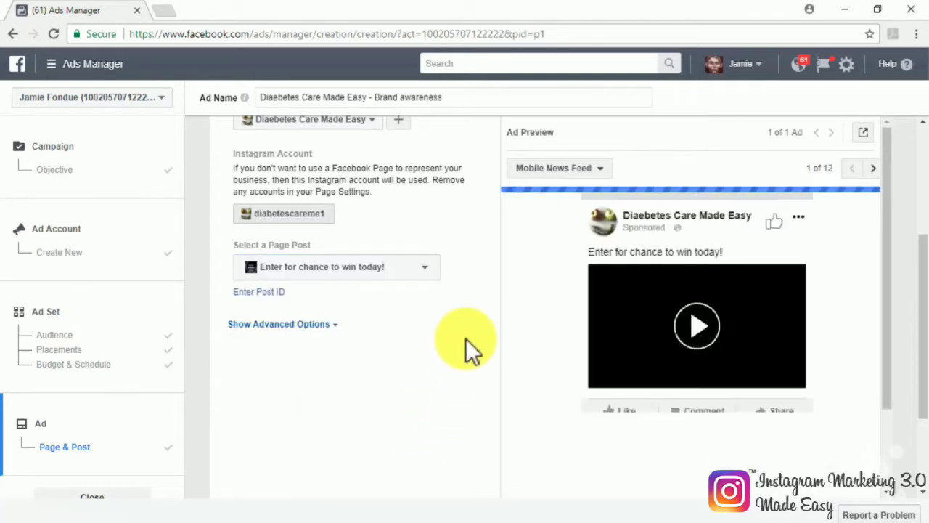
Preview the sweepstake post as an Instagram Feed ad.
{"action": "left_click", "coordinate": [608, 173]}
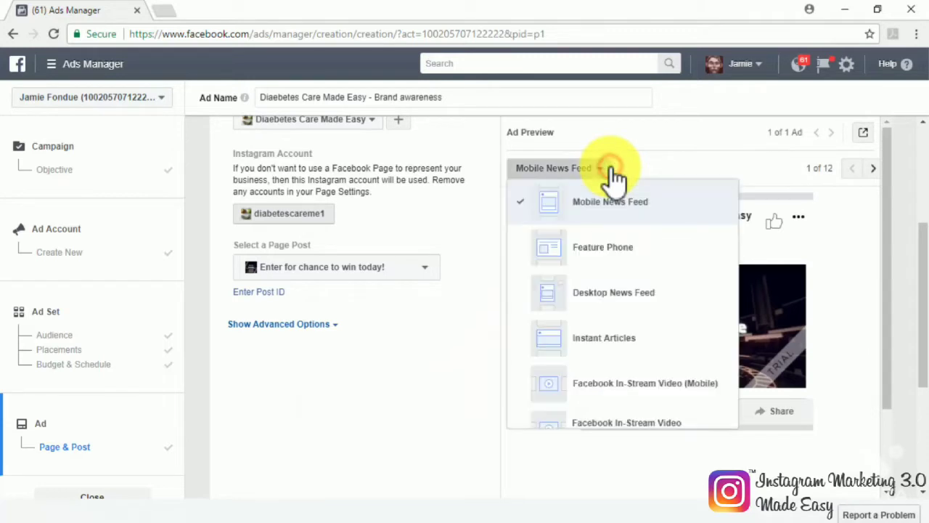
{"action": "scroll", "coordinate": [610, 269], "scroll_direction": "down", "scroll_amount": 3}
{"action": "left_click", "coordinate": [608, 286]}
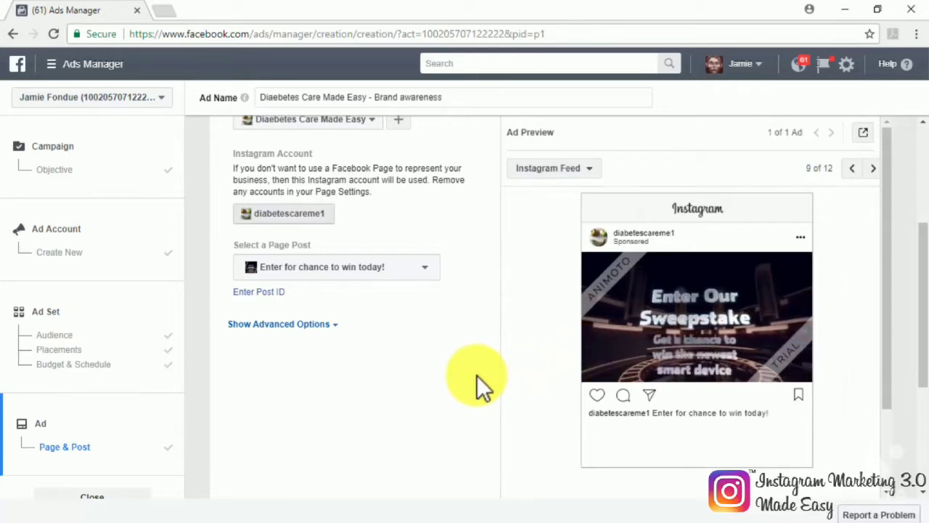
{"action": "scroll", "coordinate": [477, 375], "scroll_direction": "up", "scroll_amount": 1}
{"action": "scroll", "coordinate": [477, 375], "scroll_direction": "up", "scroll_amount": 2}
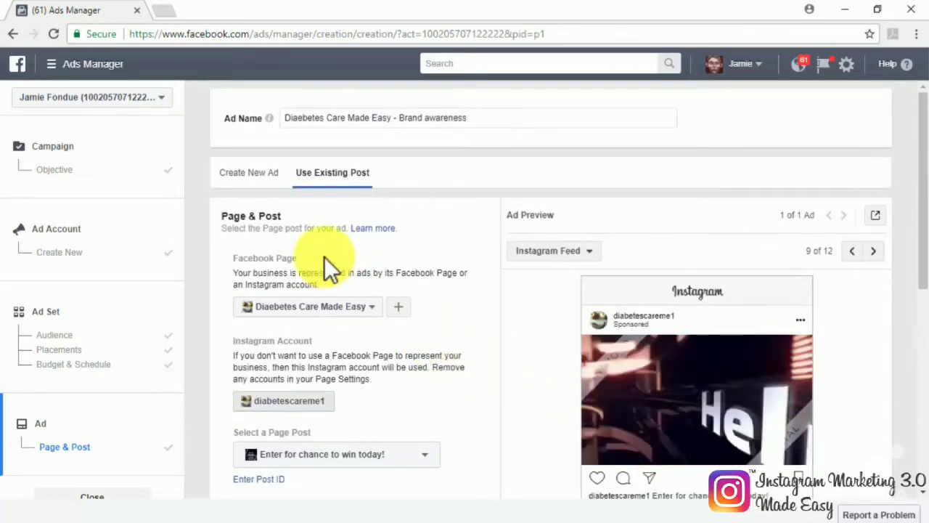
Return to creating a new ad instead of using an existing post, and choose the Carousel format.
{"action": "left_click", "coordinate": [249, 180]}
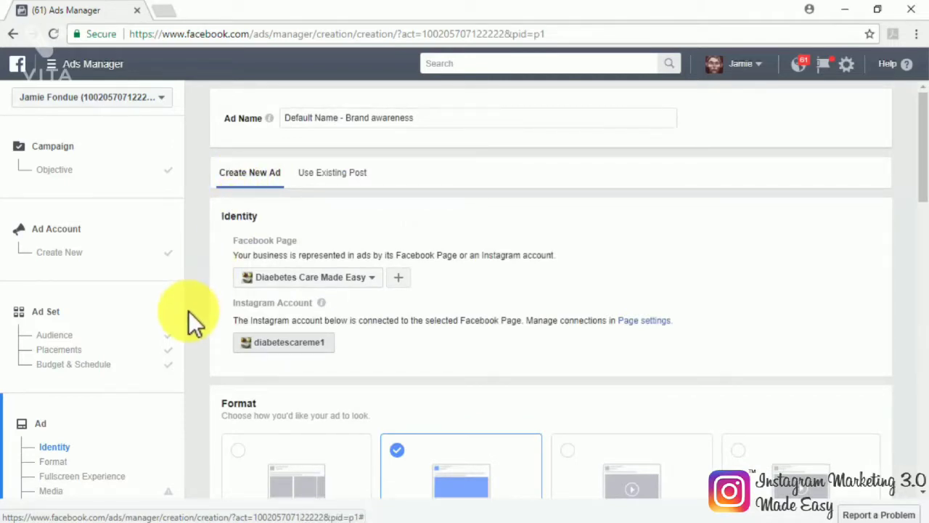
{"action": "scroll", "coordinate": [206, 363], "scroll_direction": "down", "scroll_amount": 3}
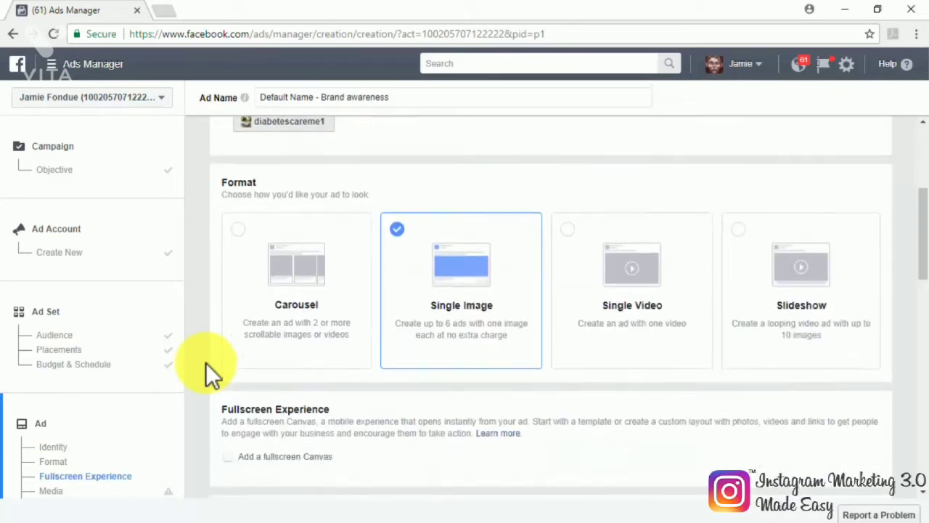
{"action": "scroll", "coordinate": [205, 362], "scroll_direction": "down", "scroll_amount": 1}
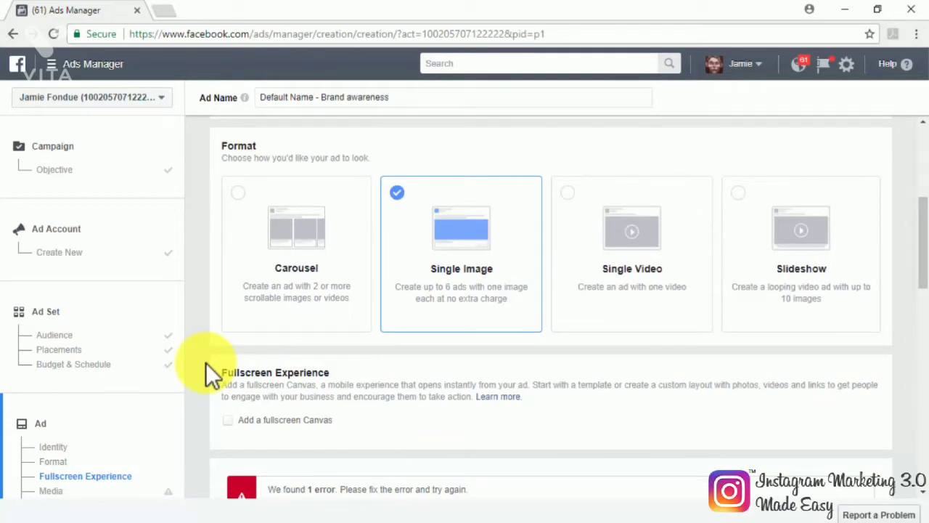
{"action": "left_click", "coordinate": [240, 205]}
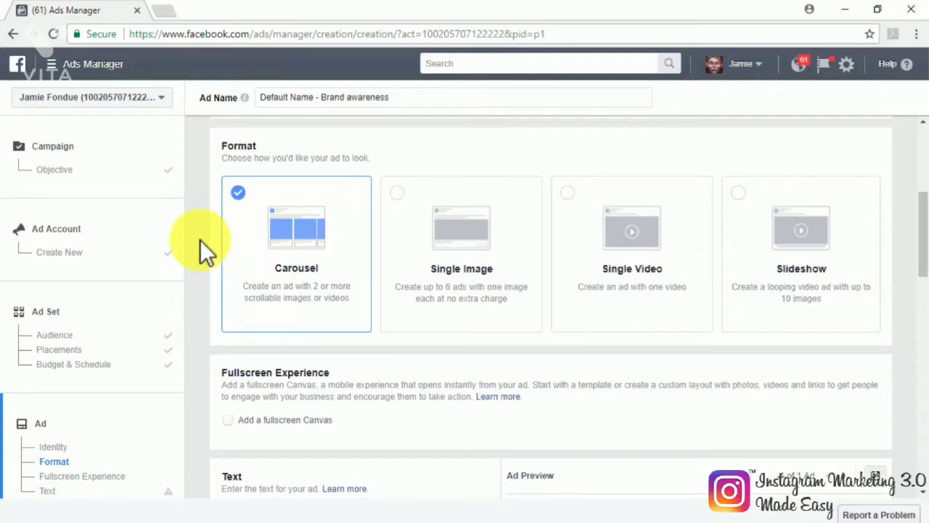
Upload the 1080x1080 image from the Documents folder and confirm it for the first carousel card.
{"action": "scroll", "coordinate": [201, 241], "scroll_direction": "down", "scroll_amount": 3}
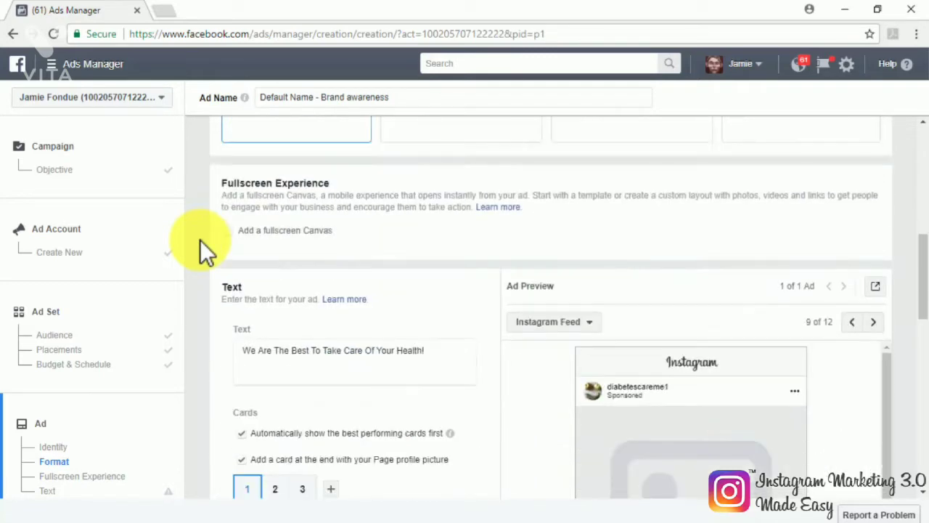
{"action": "scroll", "coordinate": [201, 241], "scroll_direction": "down", "scroll_amount": 2}
{"action": "scroll", "coordinate": [201, 241], "scroll_direction": "down", "scroll_amount": 1}
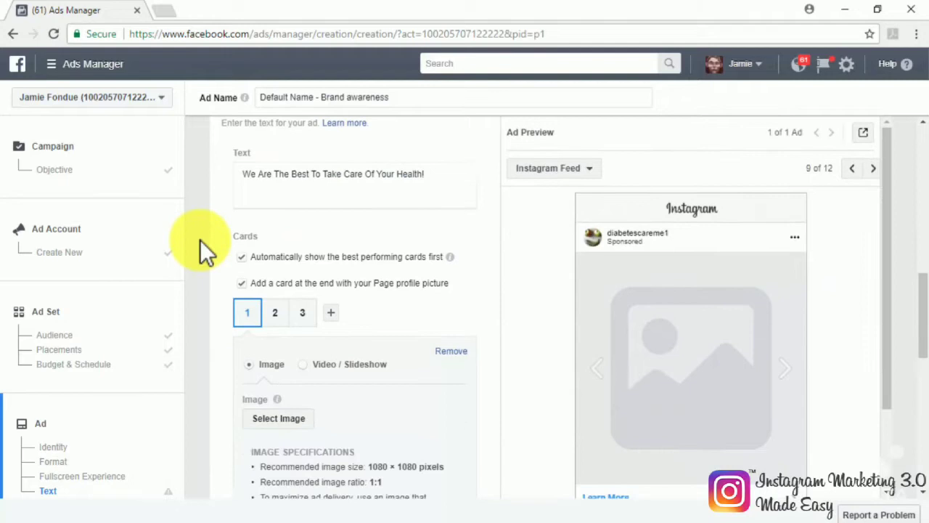
{"action": "scroll", "coordinate": [201, 241], "scroll_direction": "down", "scroll_amount": 2}
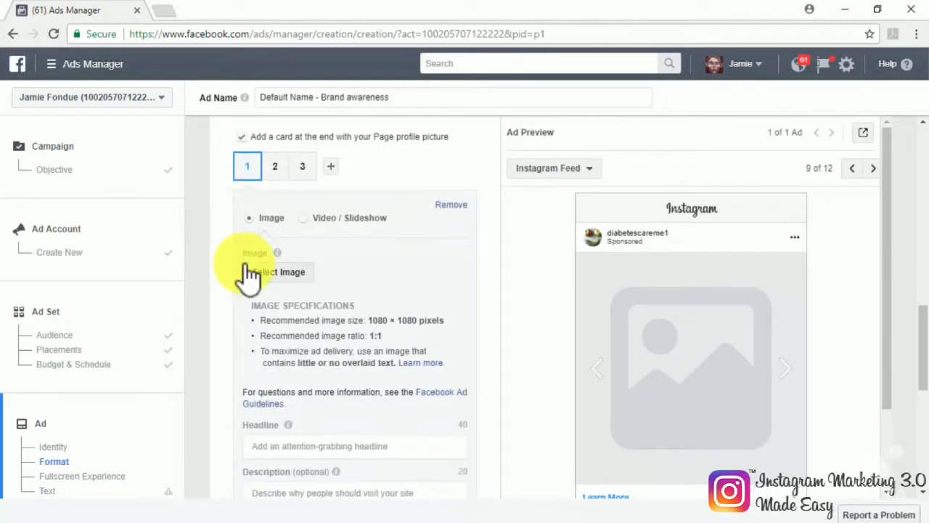
{"action": "left_click", "coordinate": [276, 272]}
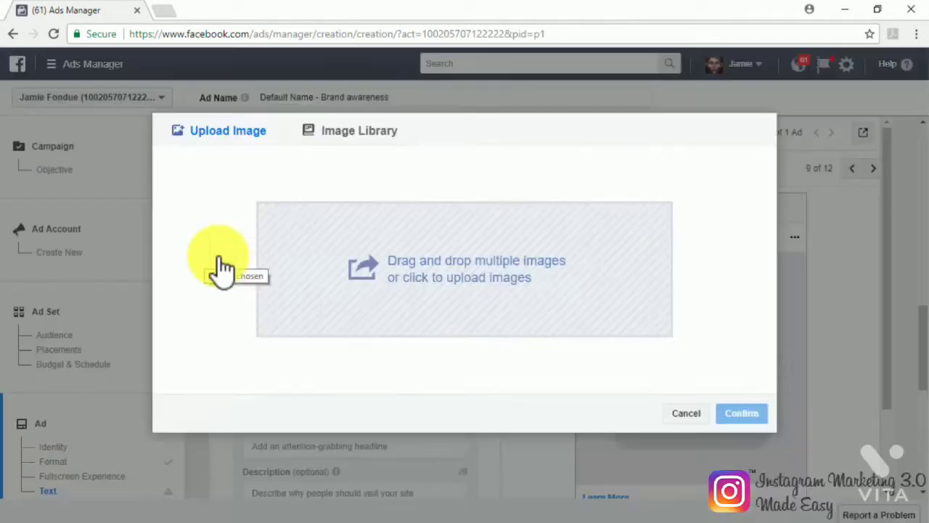
{"action": "left_click", "coordinate": [404, 287]}
{"action": "left_click", "coordinate": [342, 218]}
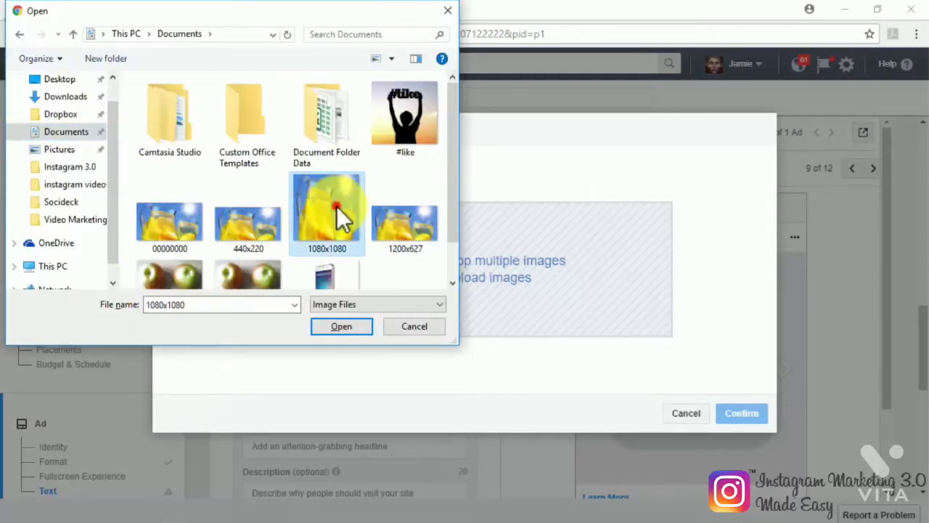
{"action": "left_click", "coordinate": [342, 321]}
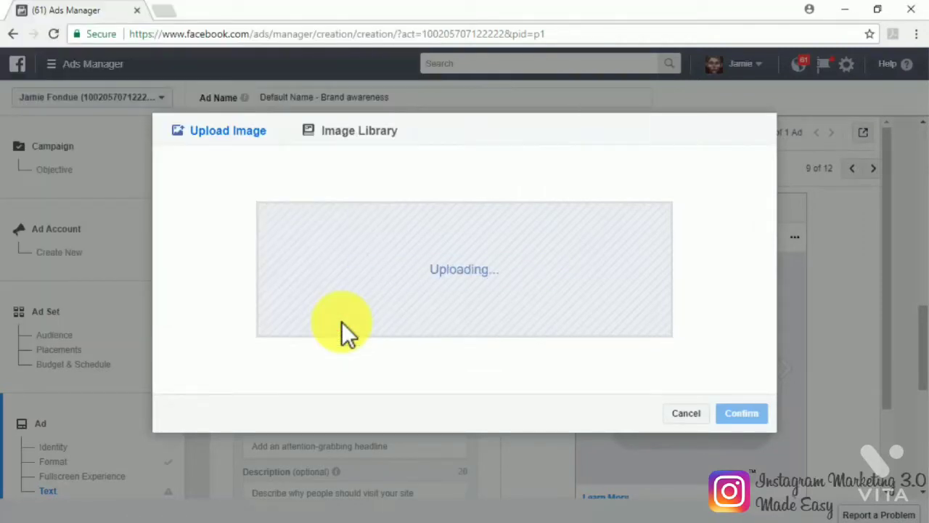
{"action": "left_click", "coordinate": [741, 369]}
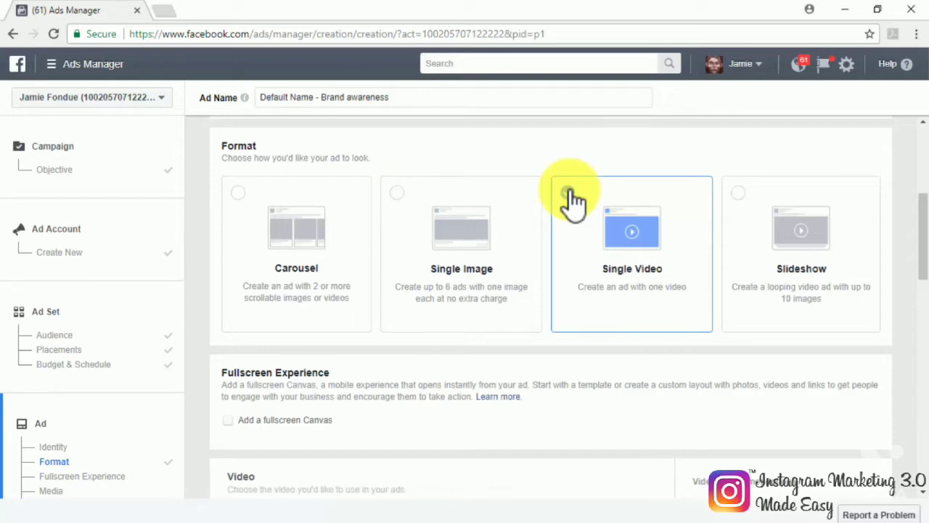
Change the ad format to Slideshow.
{"action": "left_click", "coordinate": [740, 195]}
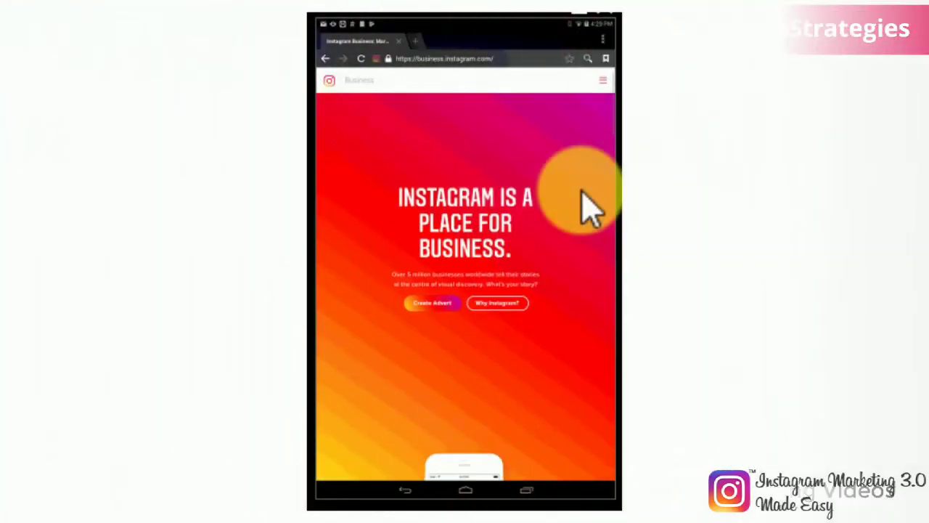
Look through the Instagram Business home page, including its success stories, business blog and announcements.
{"action": "scroll", "coordinate": [585, 196], "scroll_direction": "down", "scroll_amount": 5}
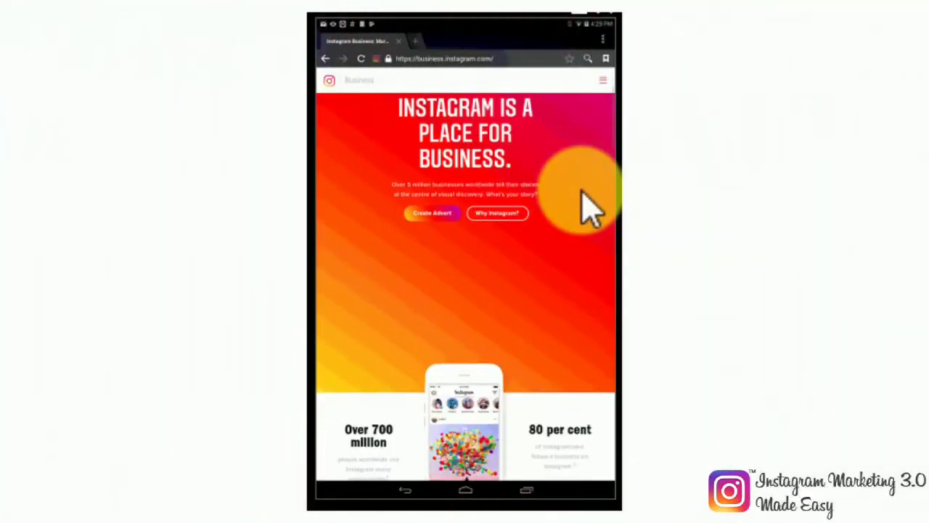
{"action": "scroll", "coordinate": [589, 208], "scroll_direction": "down", "scroll_amount": 10}
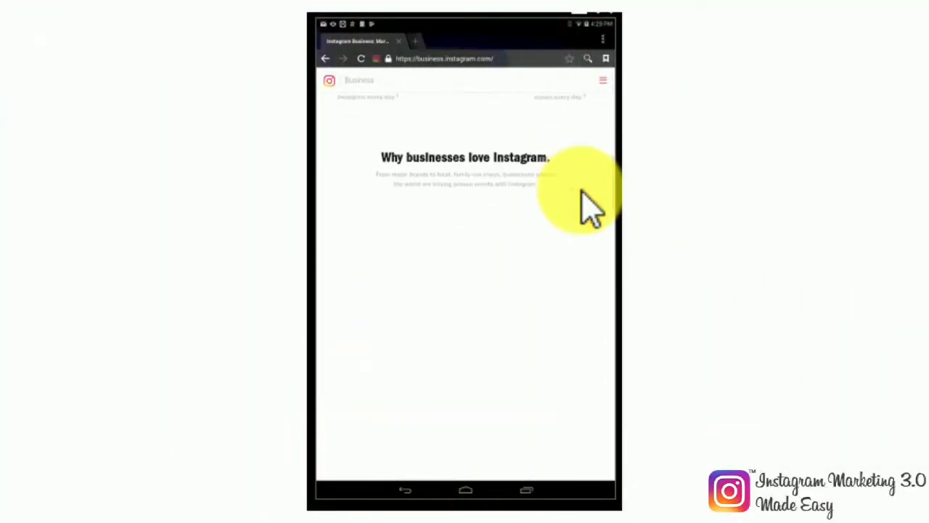
{"action": "scroll", "coordinate": [590, 208], "scroll_direction": "down", "scroll_amount": 10}
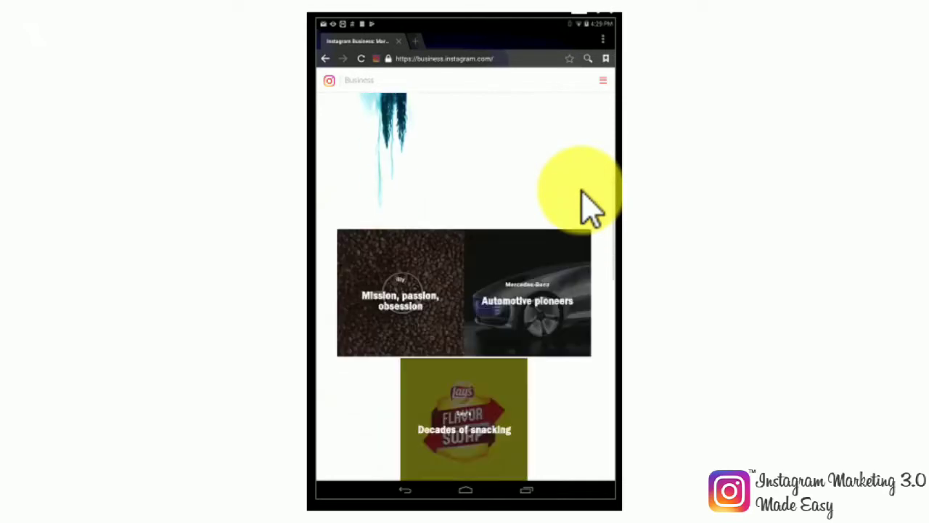
{"action": "scroll", "coordinate": [590, 208], "scroll_direction": "down", "scroll_amount": 10}
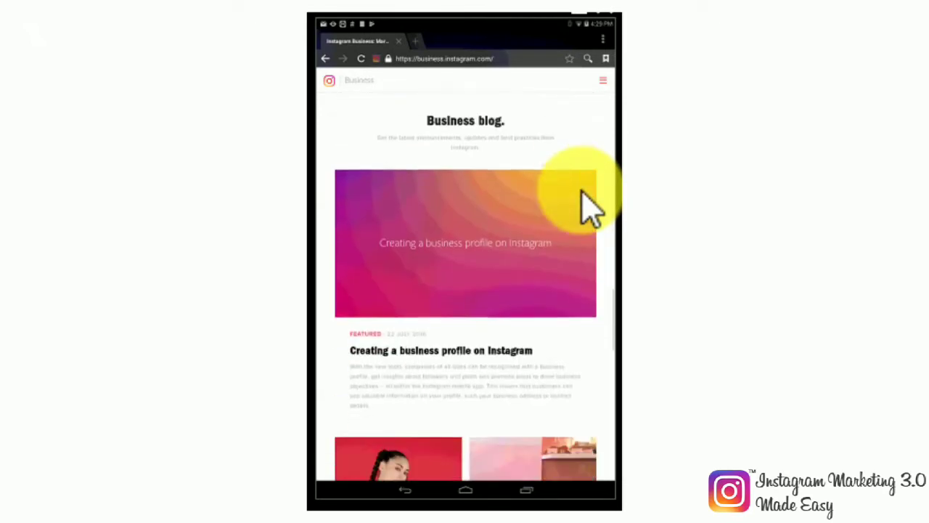
{"action": "scroll", "coordinate": [590, 208], "scroll_direction": "down", "scroll_amount": 10}
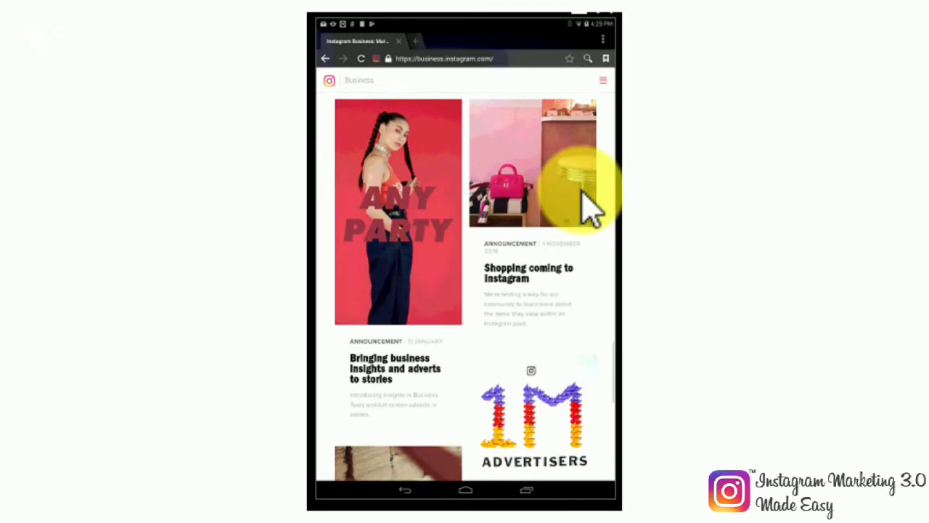
{"action": "scroll", "coordinate": [589, 208], "scroll_direction": "down", "scroll_amount": 10}
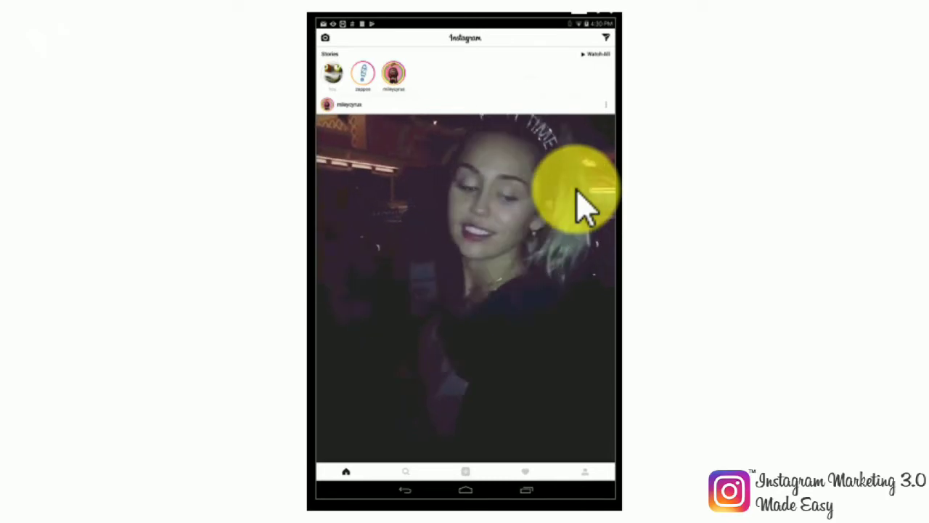
Open the Insights of the business's own Instagram profile and review its posts, stories and promotions sections.
{"action": "left_click", "coordinate": [585, 473]}
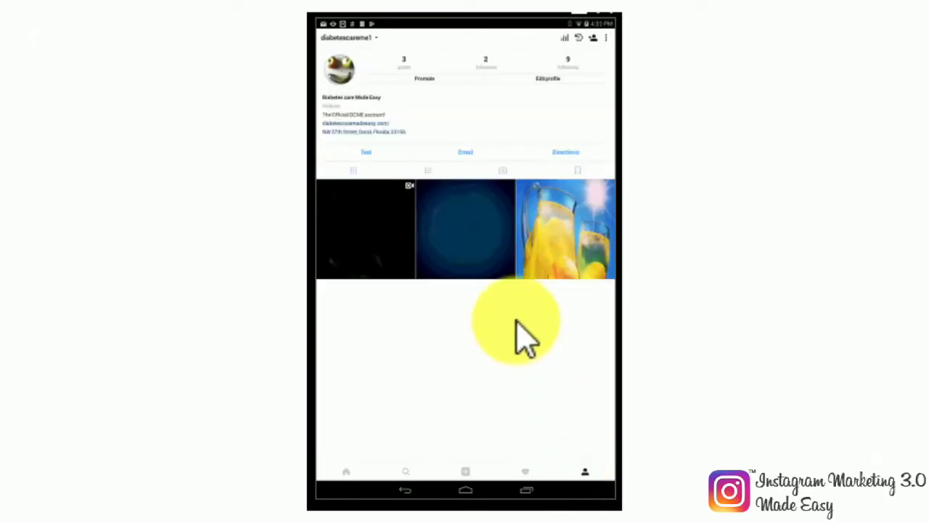
{"action": "left_click", "coordinate": [567, 40]}
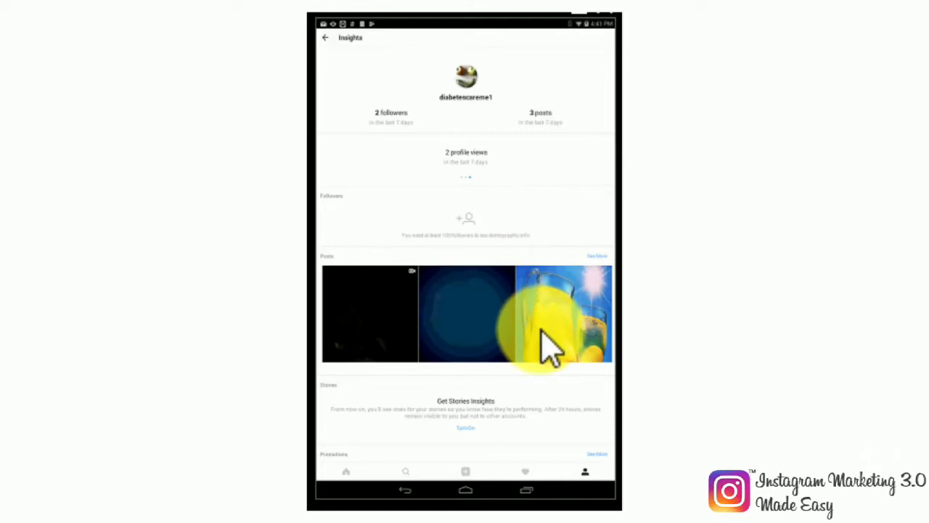
{"action": "left_click", "coordinate": [597, 256]}
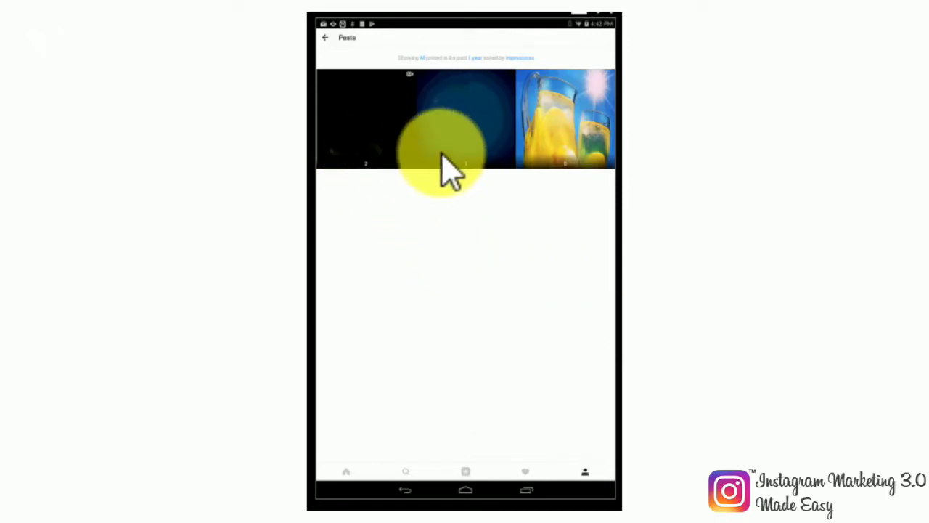
{"action": "left_click", "coordinate": [326, 39]}
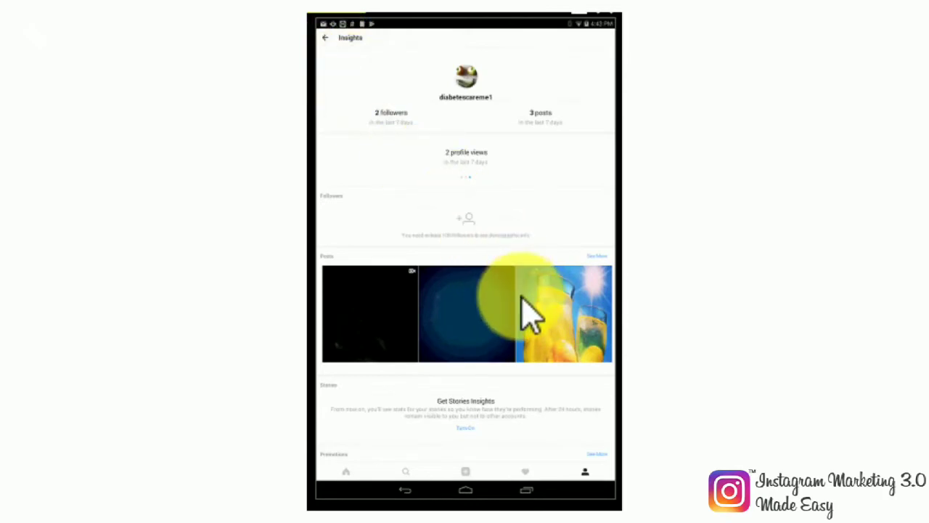
{"action": "scroll", "coordinate": [528, 313], "scroll_direction": "down", "scroll_amount": 2}
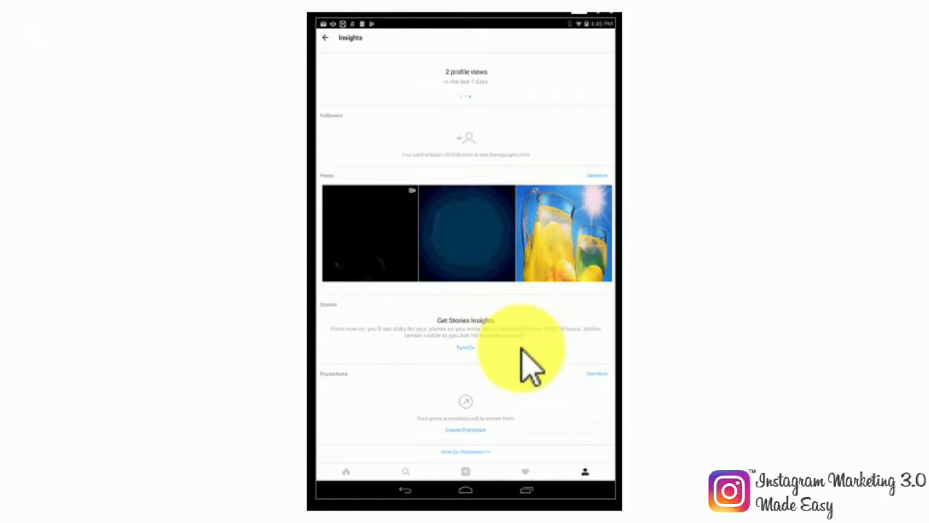
Turn on Stories insights for the business profile and review the updated Insights page.
{"action": "left_click", "coordinate": [464, 348]}
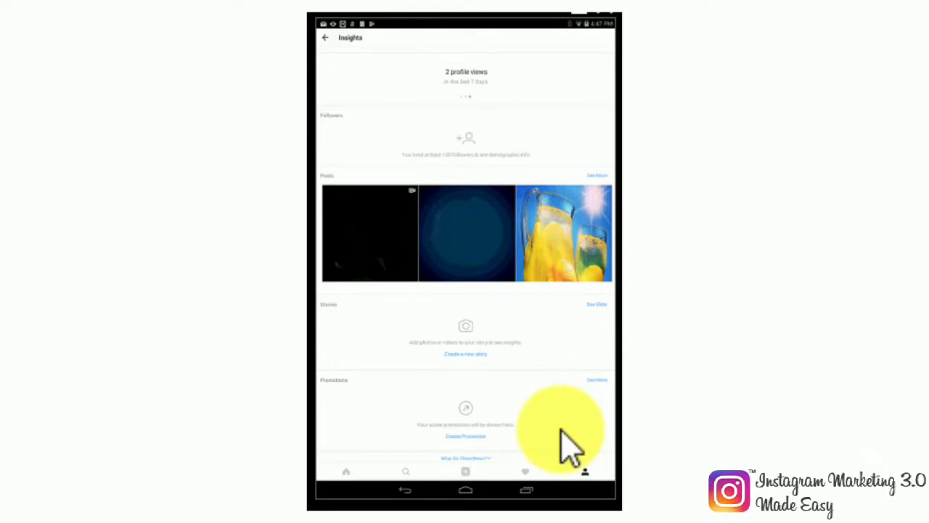
{"action": "scroll", "coordinate": [570, 447], "scroll_direction": "up", "scroll_amount": 2}
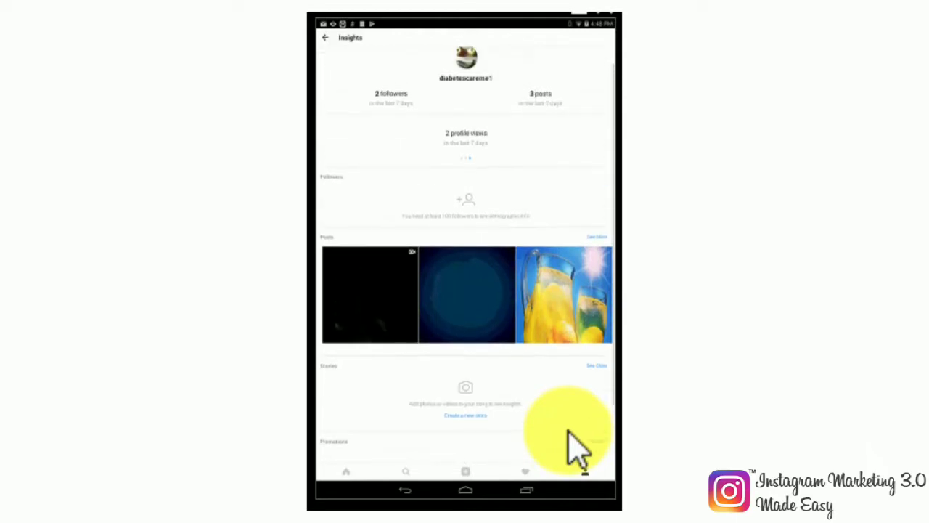
{"action": "scroll", "coordinate": [569, 431], "scroll_direction": "up", "scroll_amount": 1}
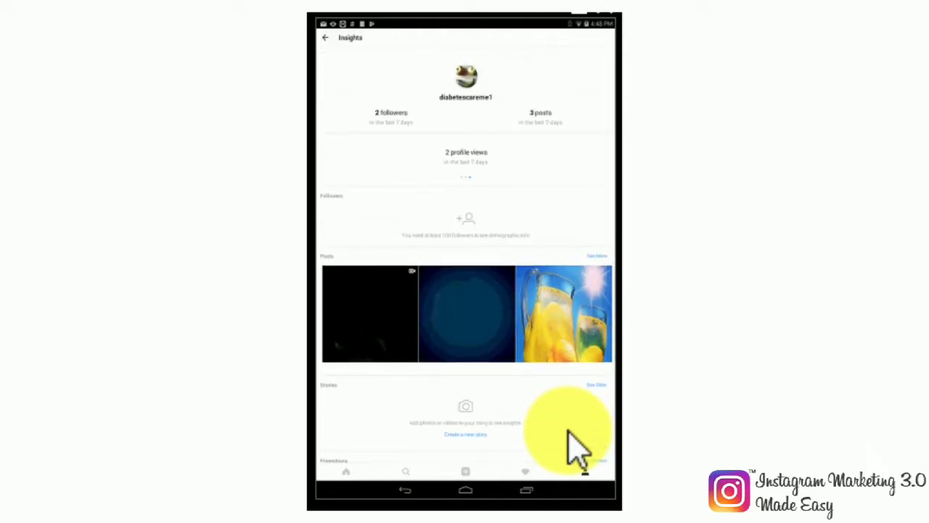
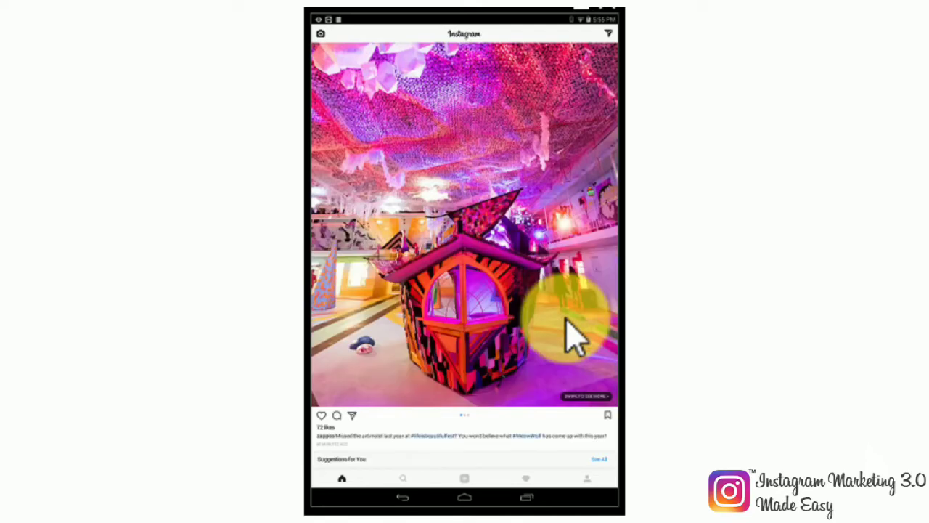
Start a new post from the home feed and record a stop-motion video as several short clips.
{"action": "scroll", "coordinate": [574, 336], "scroll_direction": "down", "scroll_amount": 5}
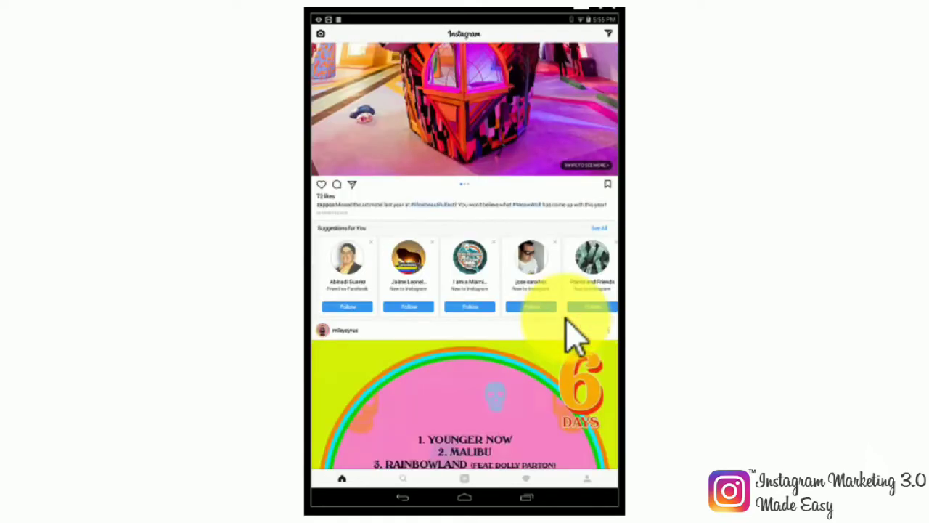
{"action": "scroll", "coordinate": [573, 336], "scroll_direction": "down", "scroll_amount": 5}
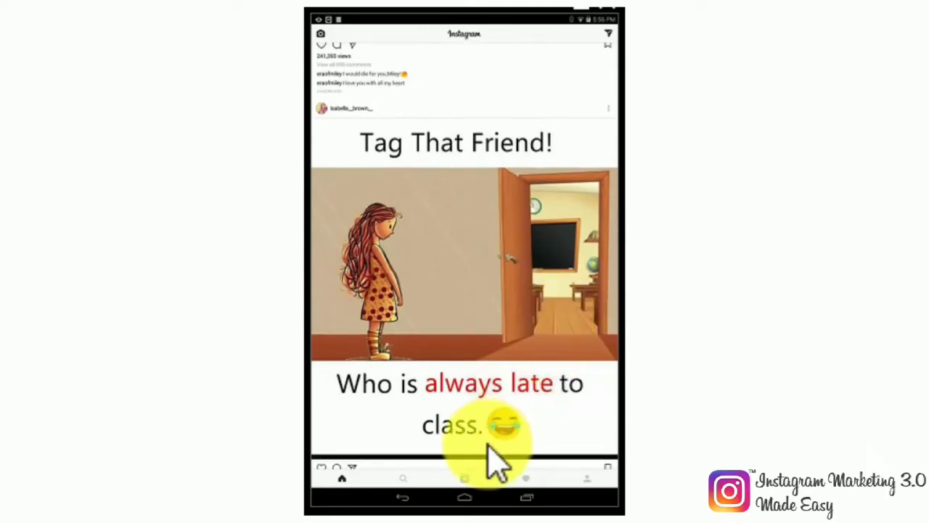
{"action": "left_click", "coordinate": [466, 478]}
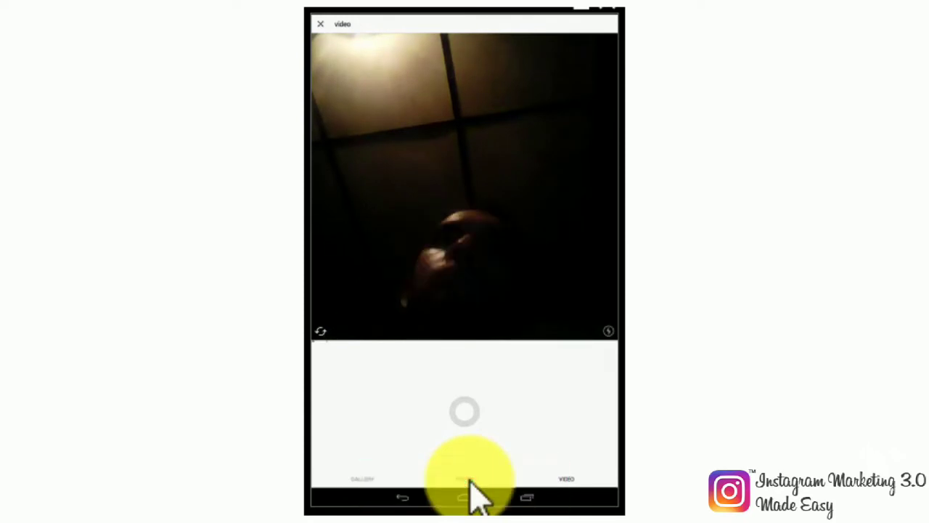
{"action": "left_click", "coordinate": [468, 417]}
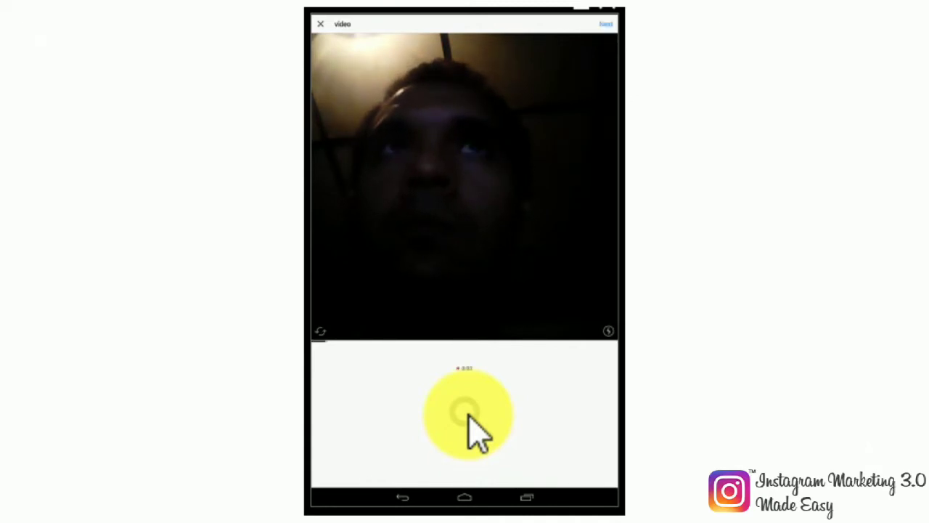
{"action": "left_click", "coordinate": [468, 417]}
{"action": "left_click", "coordinate": [468, 417]}
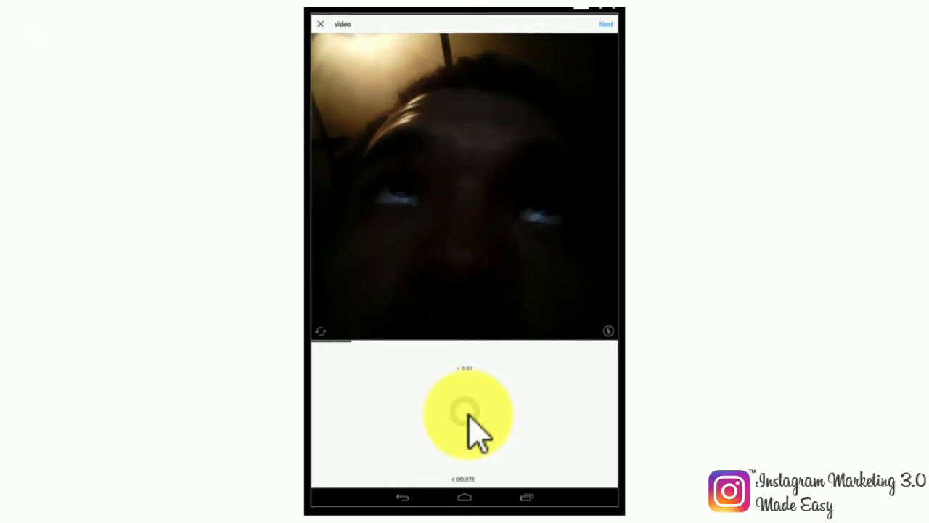
{"action": "left_click_drag", "start_coordinate": [468, 420], "coordinate": [481, 428]}
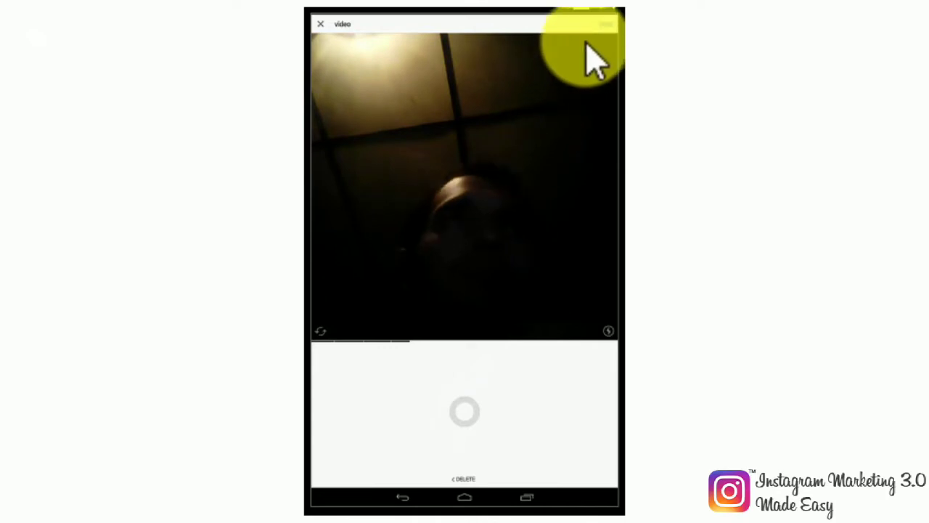
Take the recorded video to the filter stage, play its preview and return to the recorder.
{"action": "left_click", "coordinate": [604, 23]}
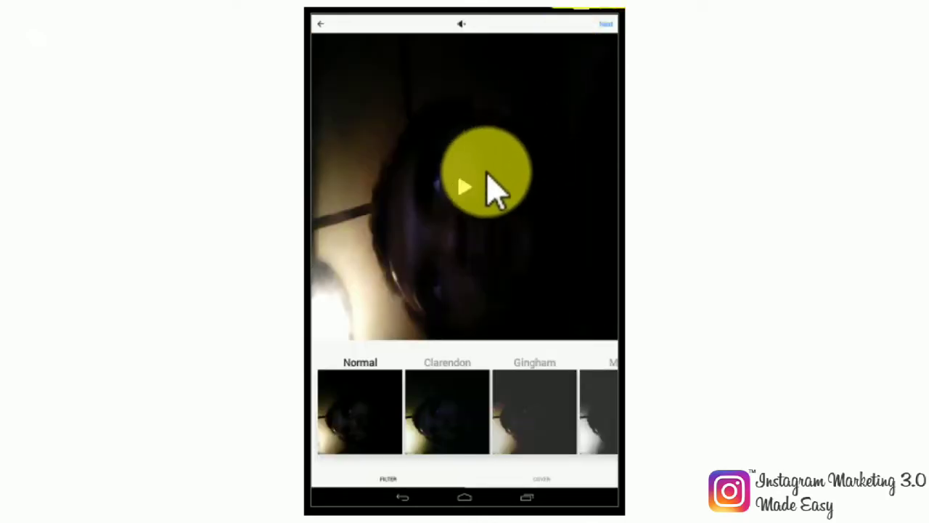
{"action": "left_click", "coordinate": [464, 190]}
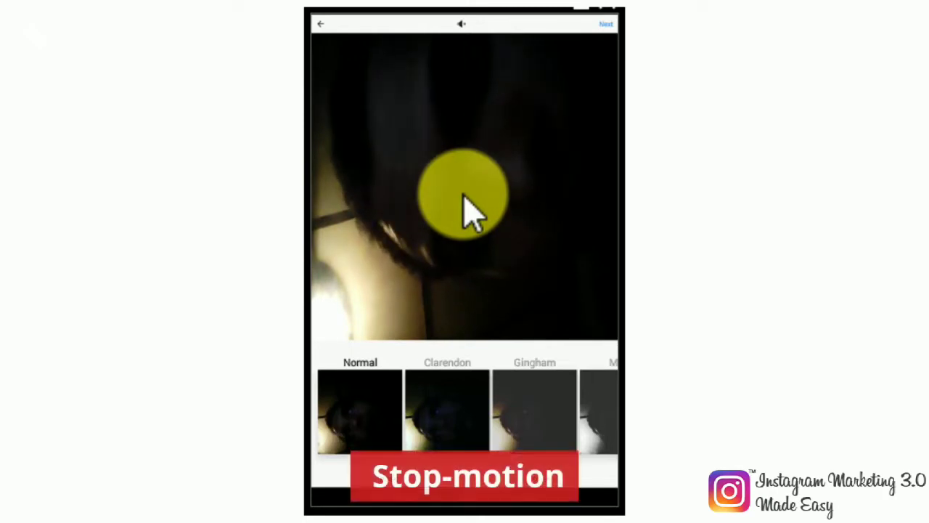
{"action": "left_click", "coordinate": [320, 24]}
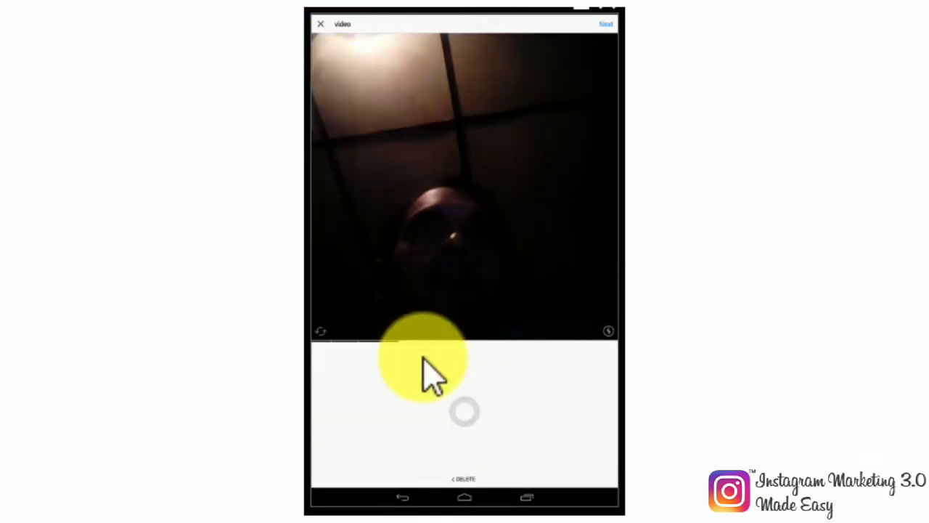
Record another video with the in-app camera and leave the camera.
{"action": "left_click", "coordinate": [464, 408]}
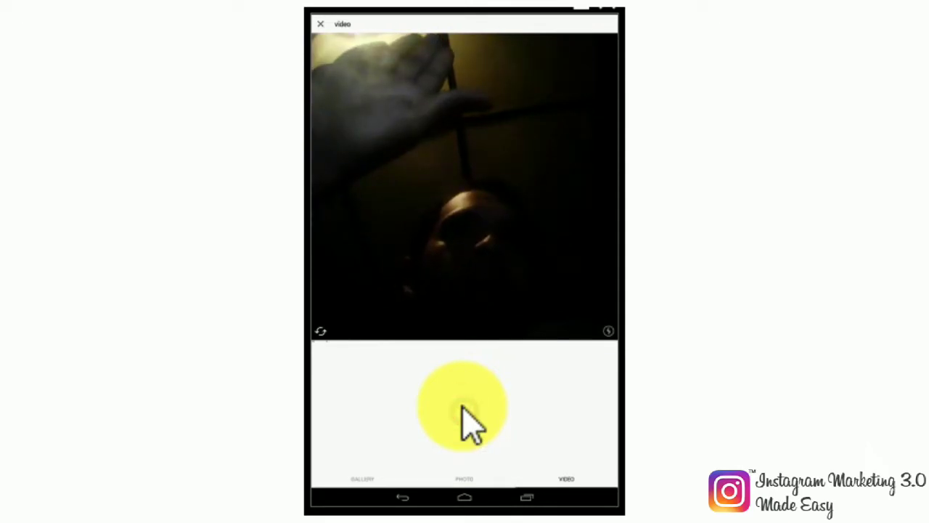
{"action": "left_click", "coordinate": [463, 408]}
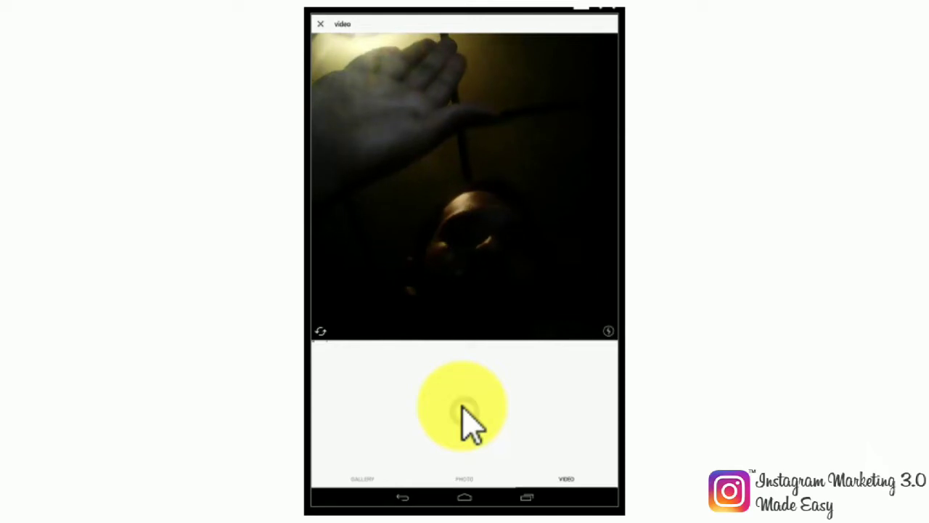
{"action": "left_click", "coordinate": [462, 408]}
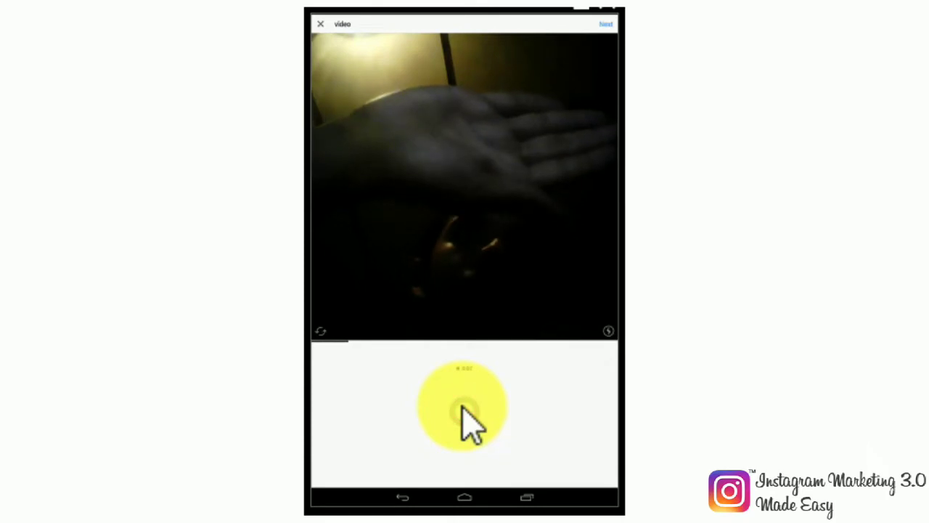
{"action": "left_click", "coordinate": [462, 408]}
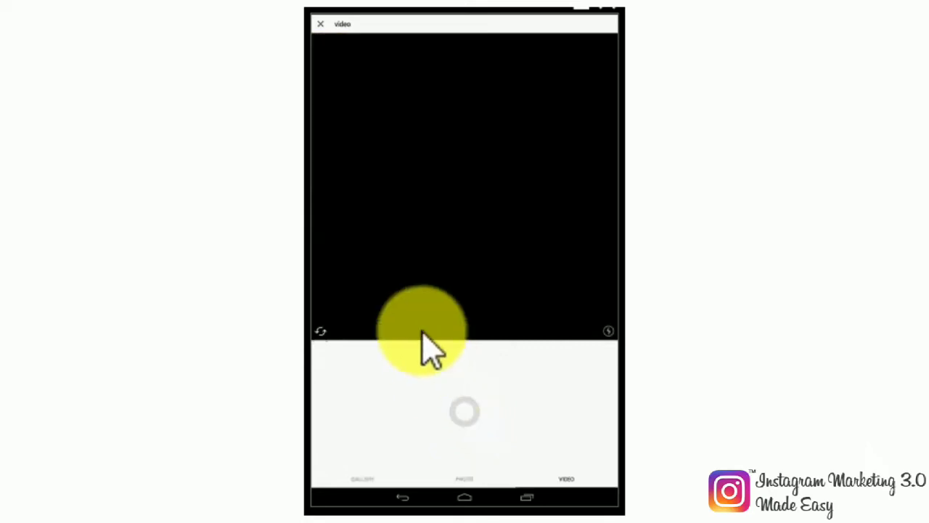
{"action": "left_click", "coordinate": [321, 23]}
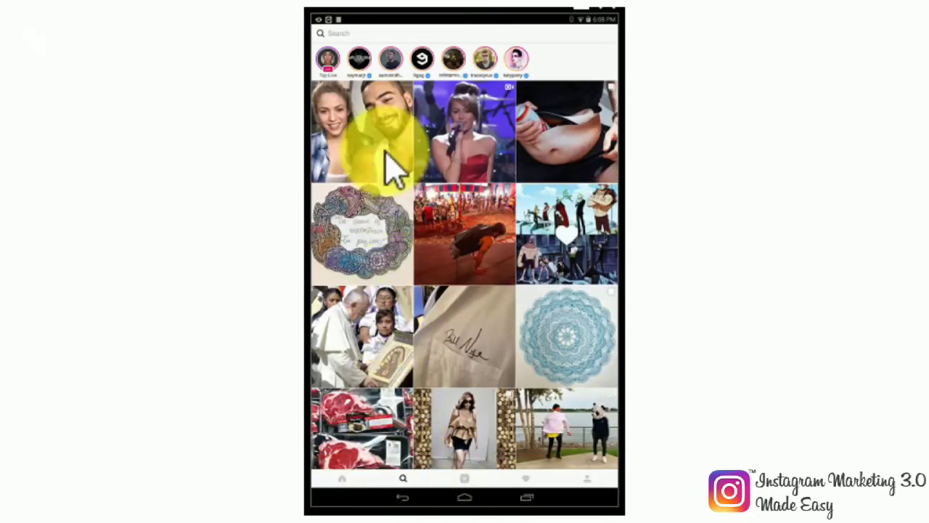
Open the lapseoftheday profile from the search suggestions and view its Sydney Opera House video post.
{"action": "left_click", "coordinate": [346, 33]}
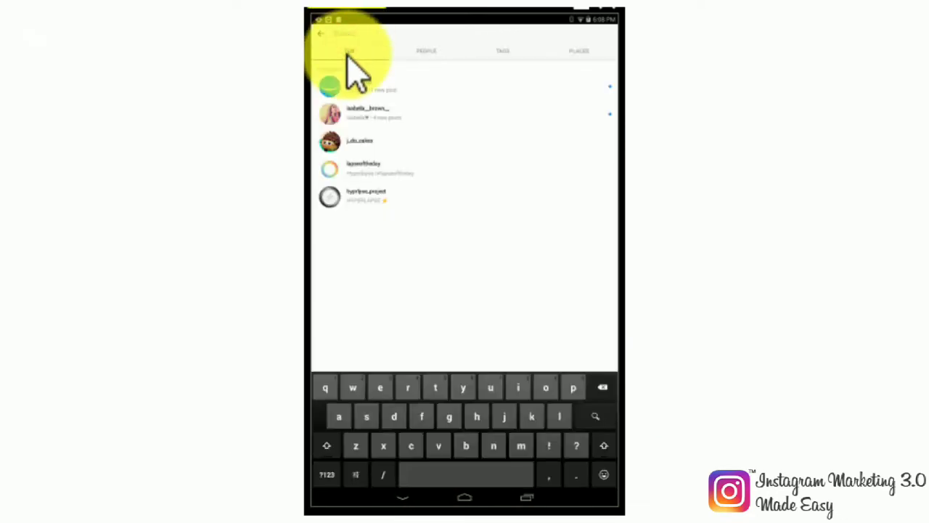
{"action": "left_click", "coordinate": [347, 172]}
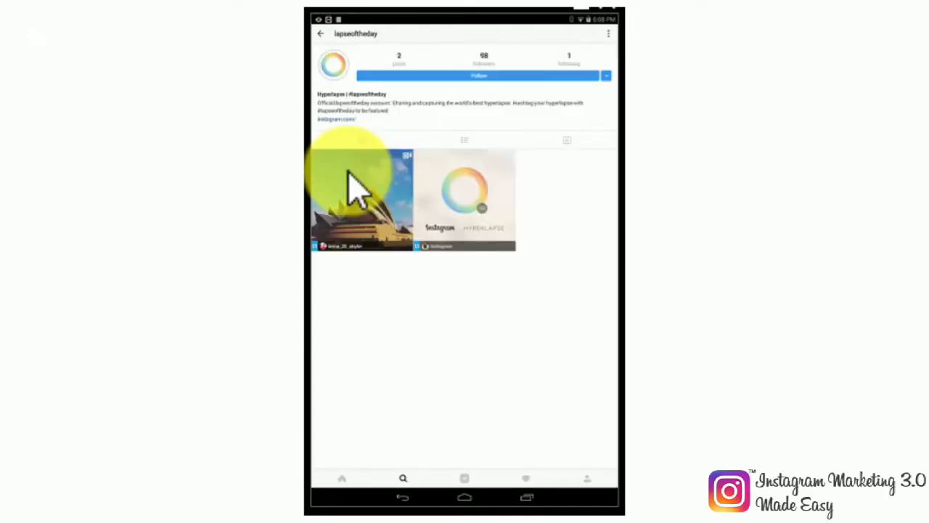
{"action": "left_click", "coordinate": [347, 172]}
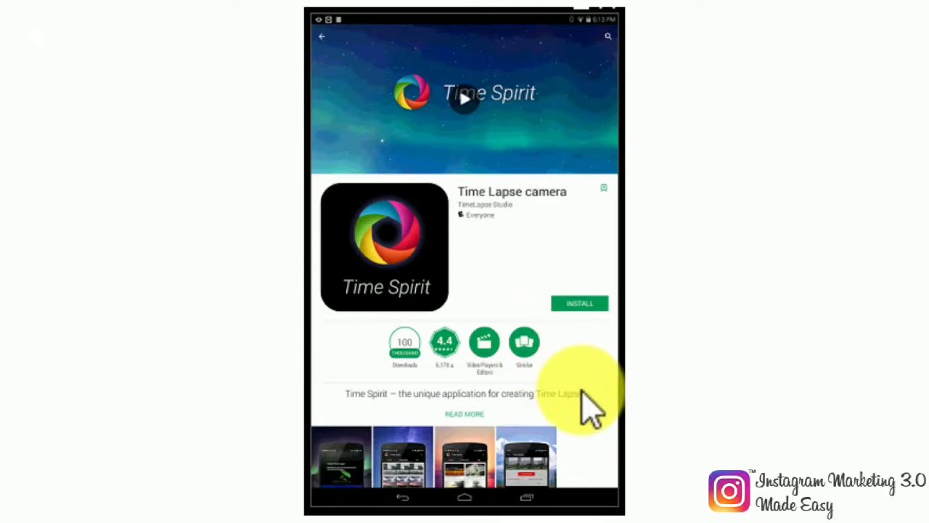
Review the Time Lapse camera app's store page, including its screenshots, ratings and user reviews.
{"action": "scroll", "coordinate": [592, 407], "scroll_direction": "down", "scroll_amount": 3}
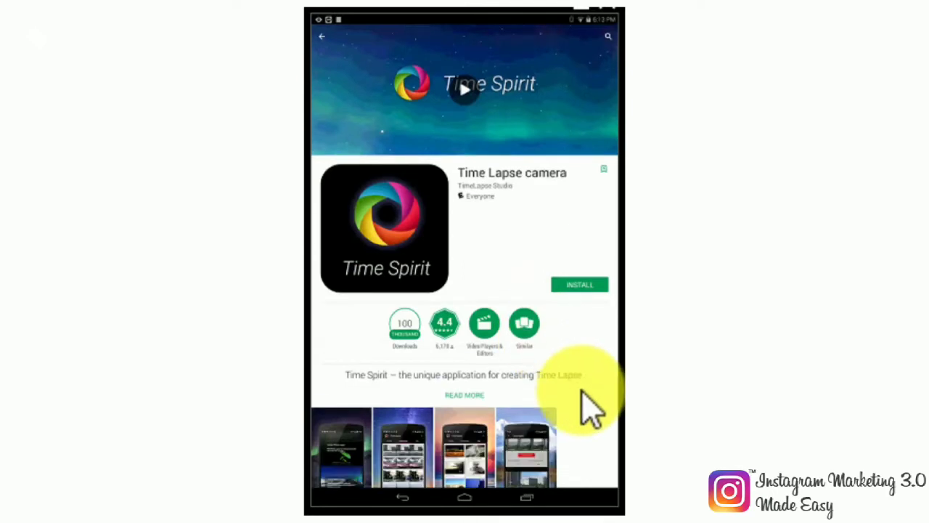
{"action": "scroll", "coordinate": [592, 406], "scroll_direction": "down", "scroll_amount": 3}
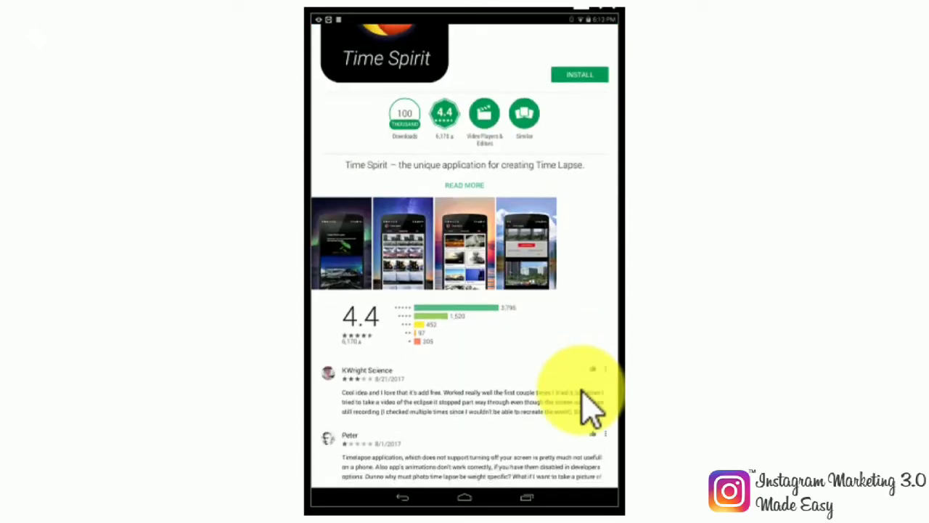
{"action": "scroll", "coordinate": [591, 405], "scroll_direction": "up", "scroll_amount": 2}
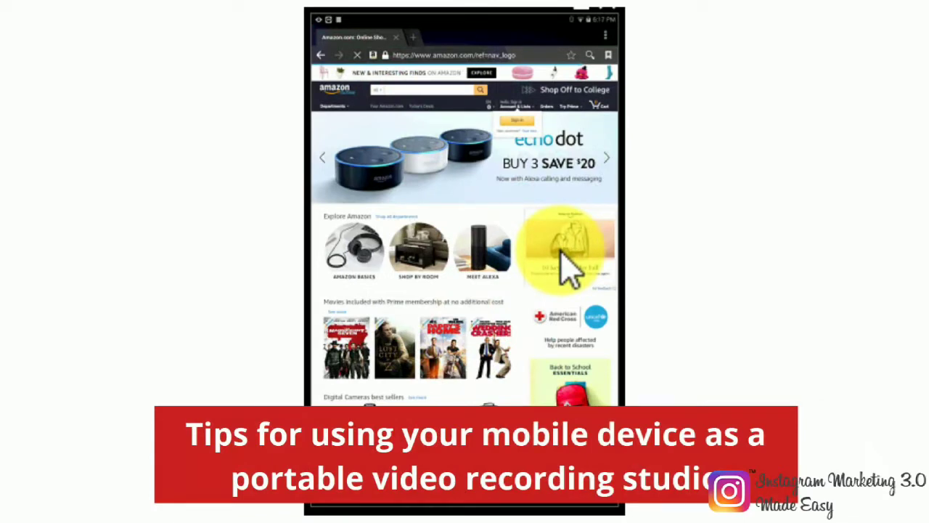
Start a product search on the Amazon website.
{"action": "left_click", "coordinate": [392, 89]}
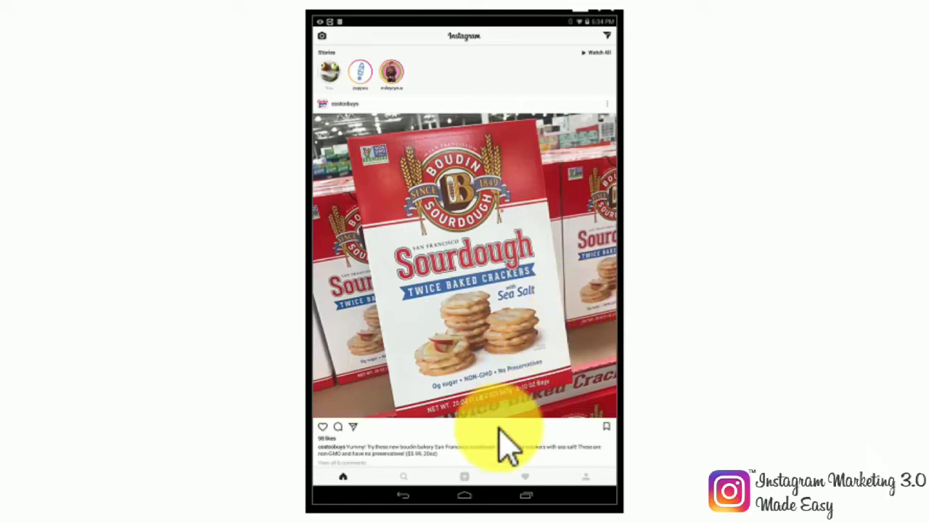
Start a new Instagram post and take a photo with the in-app camera.
{"action": "left_click", "coordinate": [465, 478]}
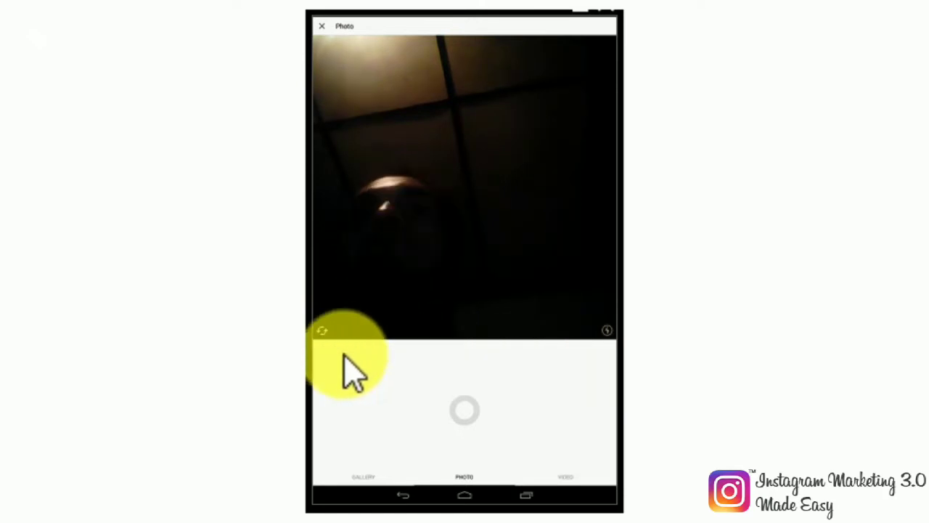
{"action": "left_click", "coordinate": [468, 415]}
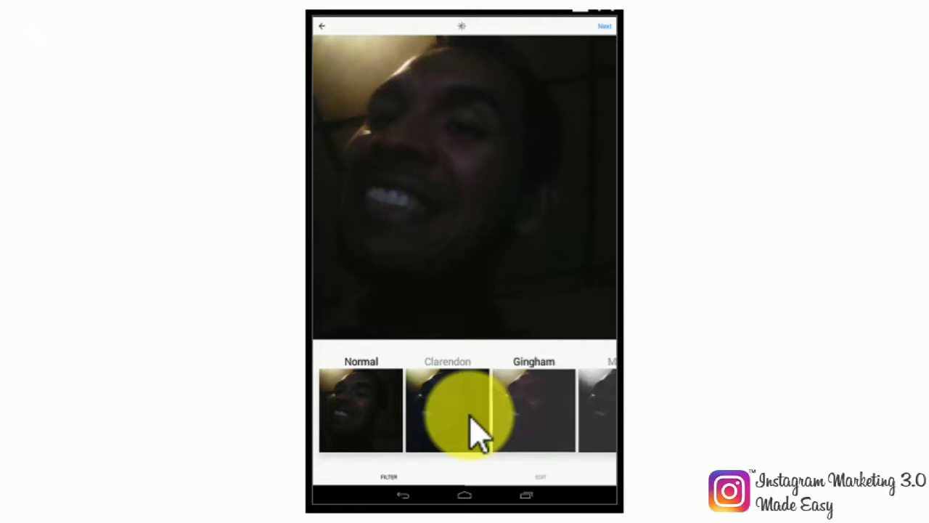
Try the Reyes and Juno filters on the photo and set it back to Normal.
{"action": "scroll", "coordinate": [472, 432], "scroll_direction": "right", "scroll_amount": 5}
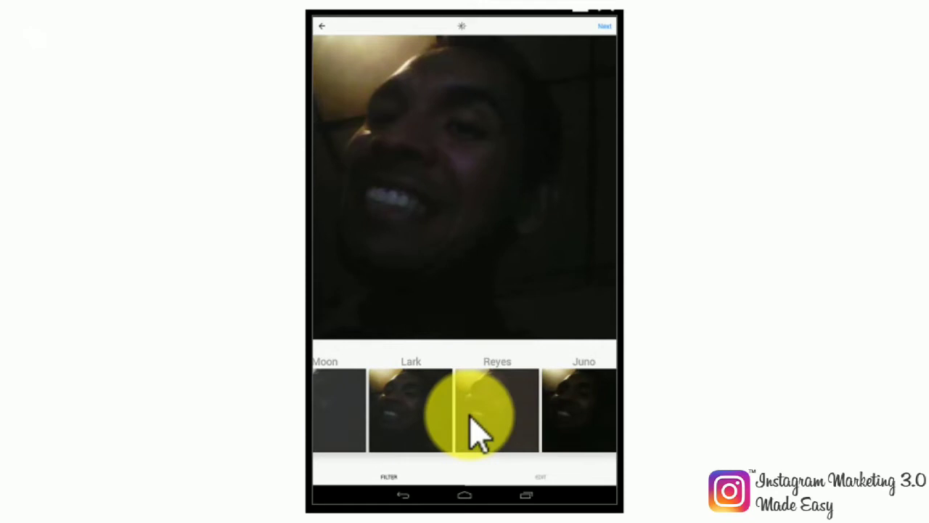
{"action": "left_click", "coordinate": [470, 428]}
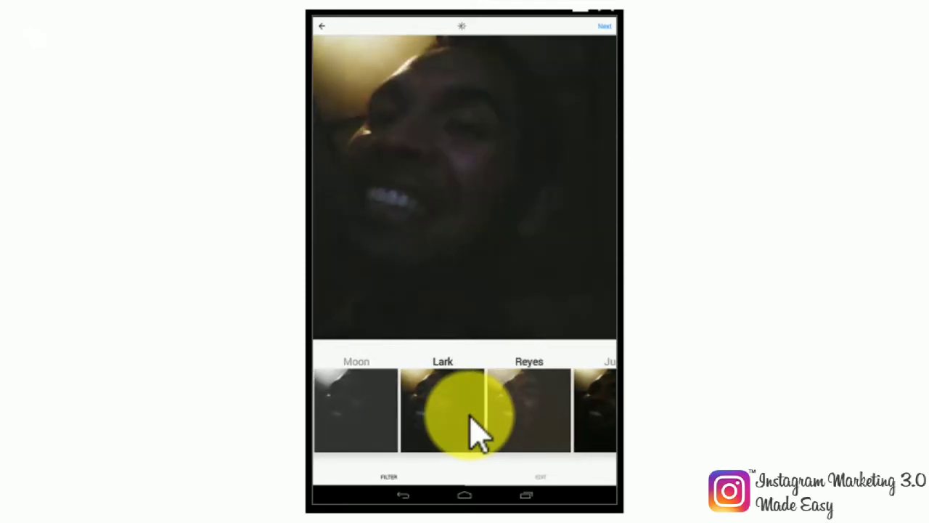
{"action": "scroll", "coordinate": [472, 432], "scroll_direction": "right", "scroll_amount": 2}
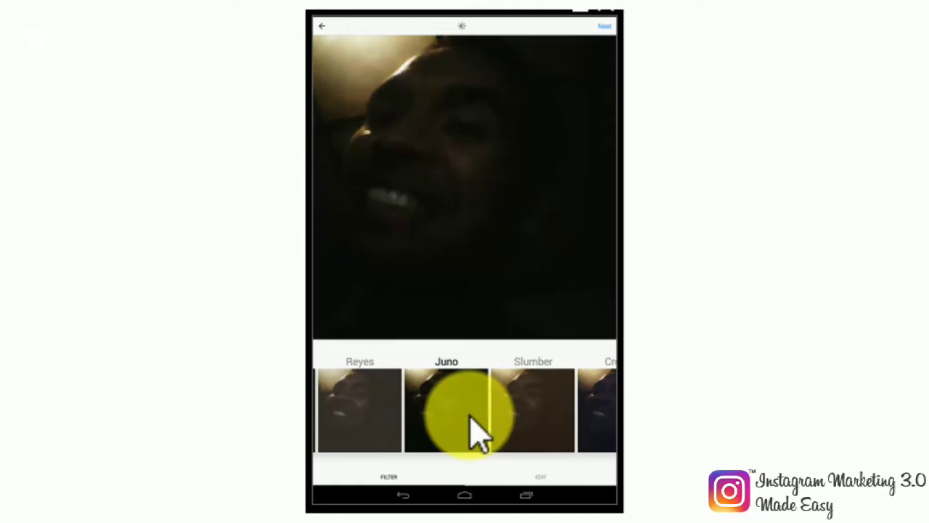
{"action": "scroll", "coordinate": [472, 431], "scroll_direction": "left", "scroll_amount": 5}
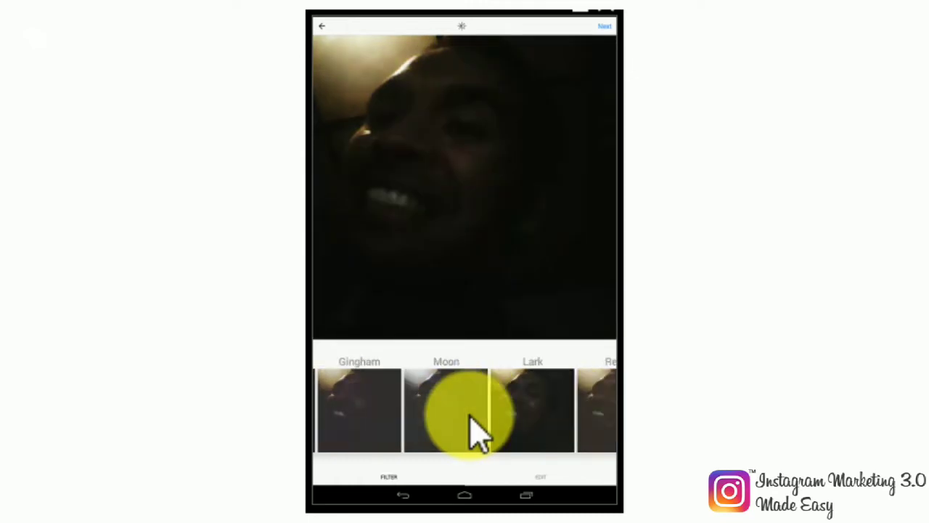
{"action": "left_click", "coordinate": [385, 450]}
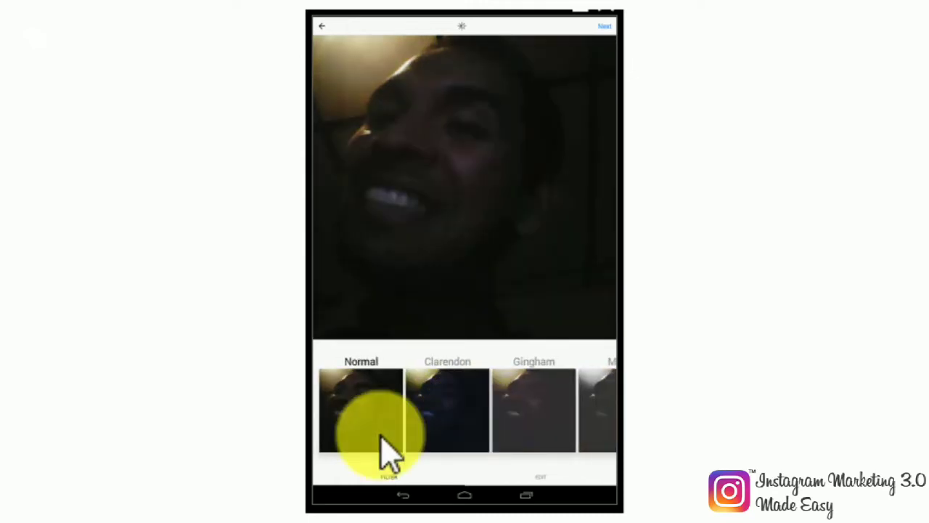
Rotate the photo with the Adjust editing tool.
{"action": "left_click", "coordinate": [546, 480]}
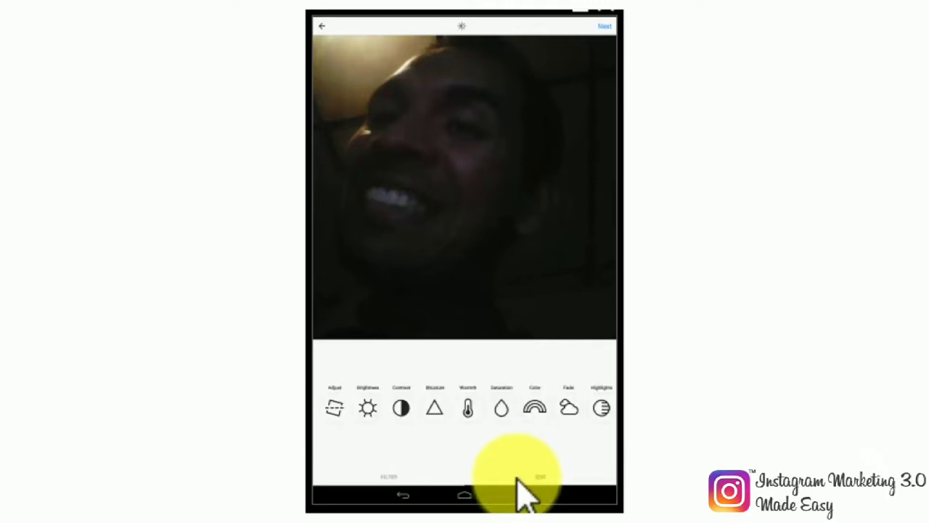
{"action": "left_click", "coordinate": [336, 411]}
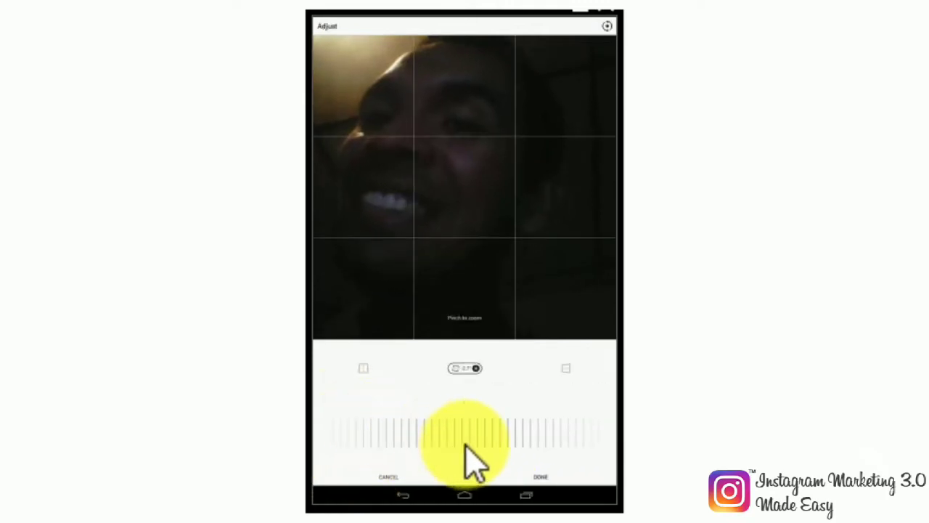
{"action": "left_click_drag", "start_coordinate": [473, 444], "coordinate": [361, 442]}
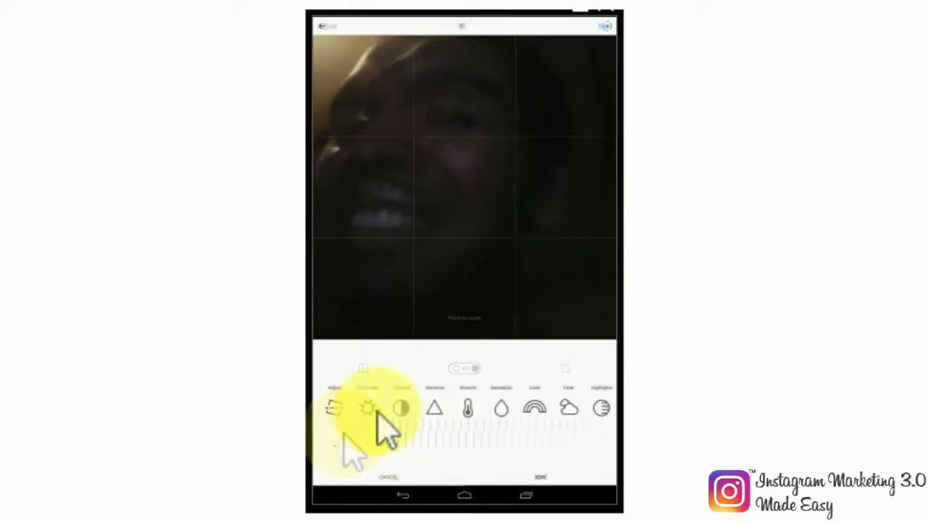
Slightly raise the photo's brightness and contrast, applying each adjustment.
{"action": "left_click", "coordinate": [369, 408]}
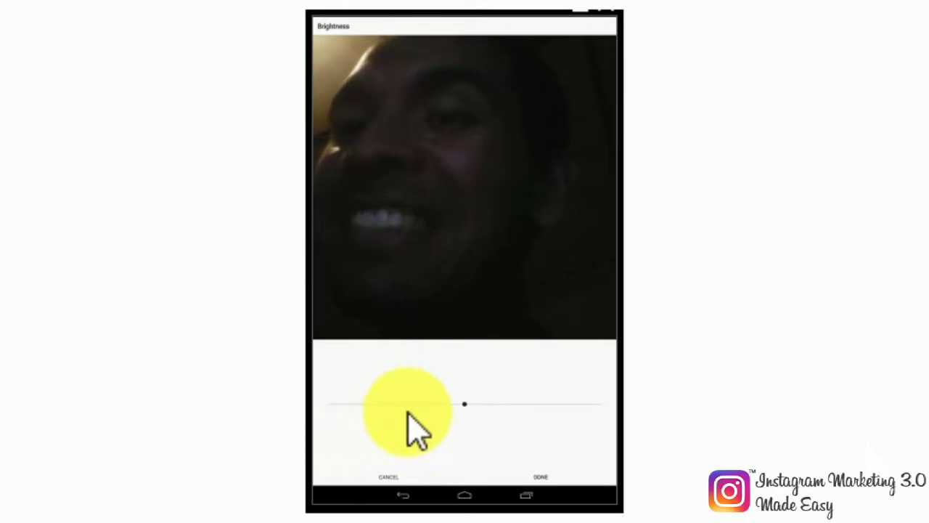
{"action": "left_click_drag", "start_coordinate": [482, 405], "coordinate": [485, 403]}
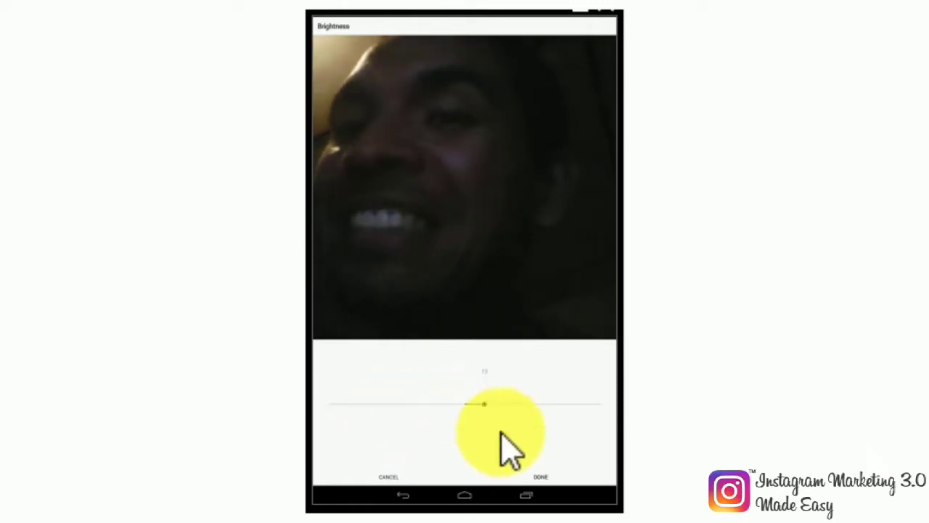
{"action": "left_click", "coordinate": [539, 473]}
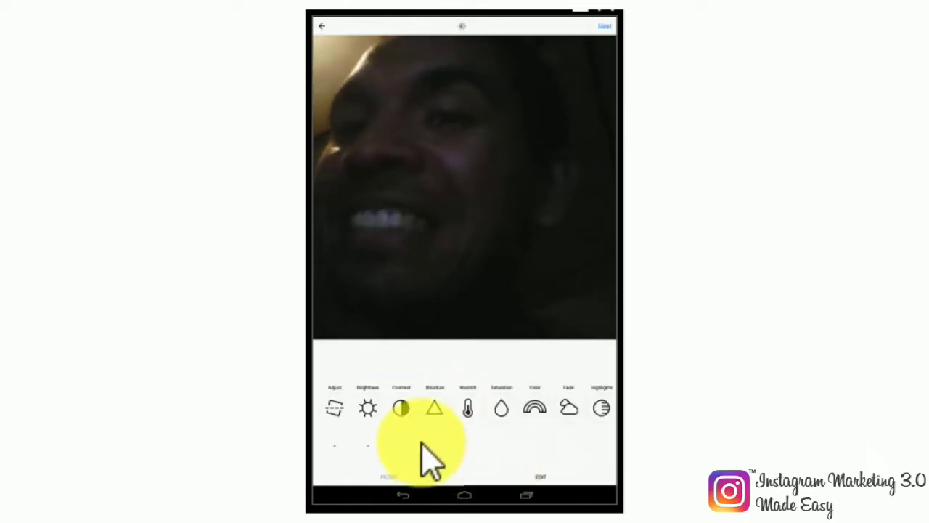
{"action": "left_click", "coordinate": [401, 409]}
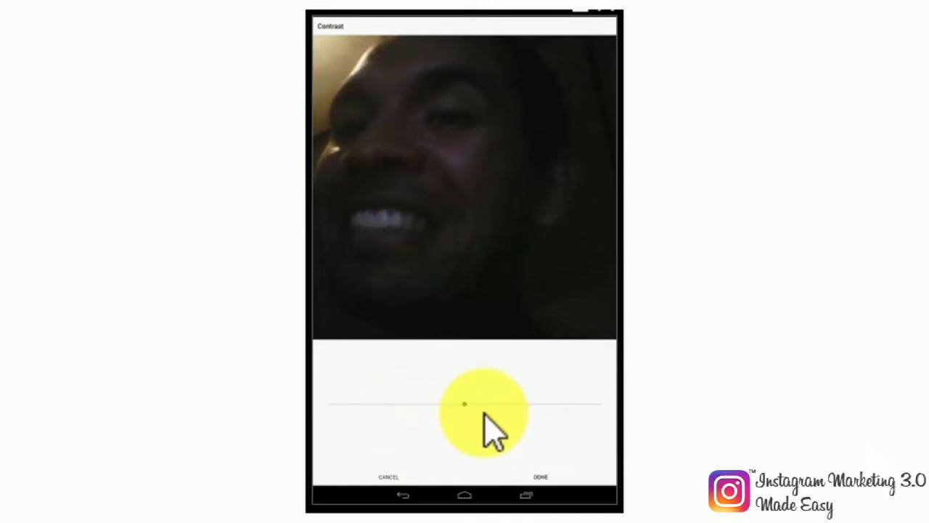
{"action": "left_click_drag", "start_coordinate": [467, 407], "coordinate": [475, 410]}
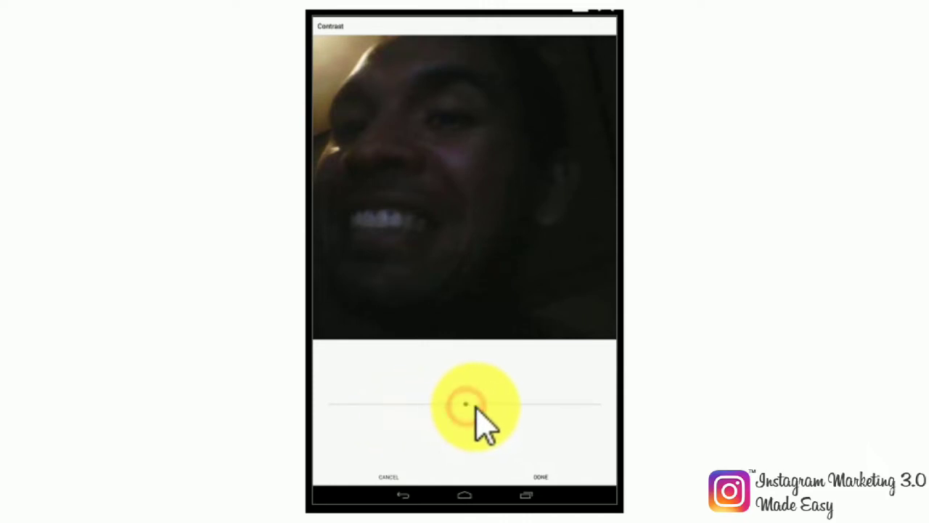
{"action": "left_click", "coordinate": [540, 476]}
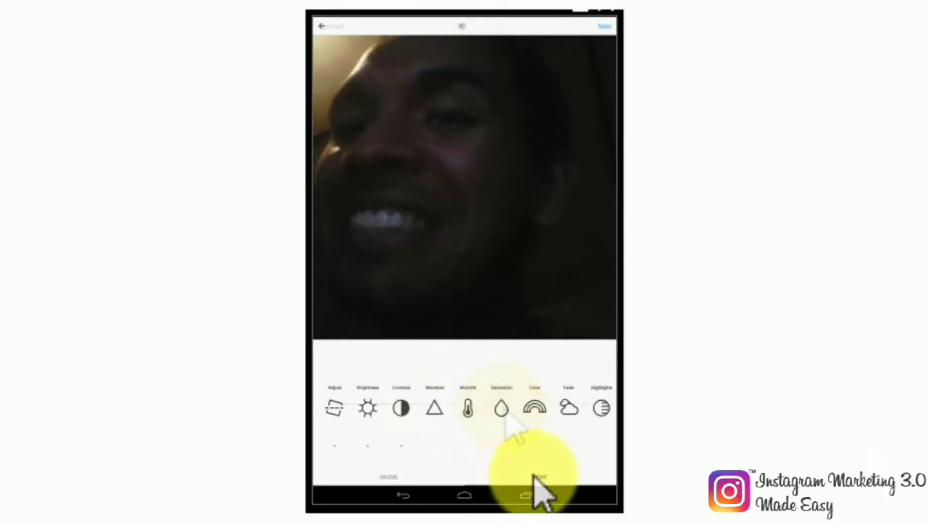
{"action": "left_click", "coordinate": [435, 408]}
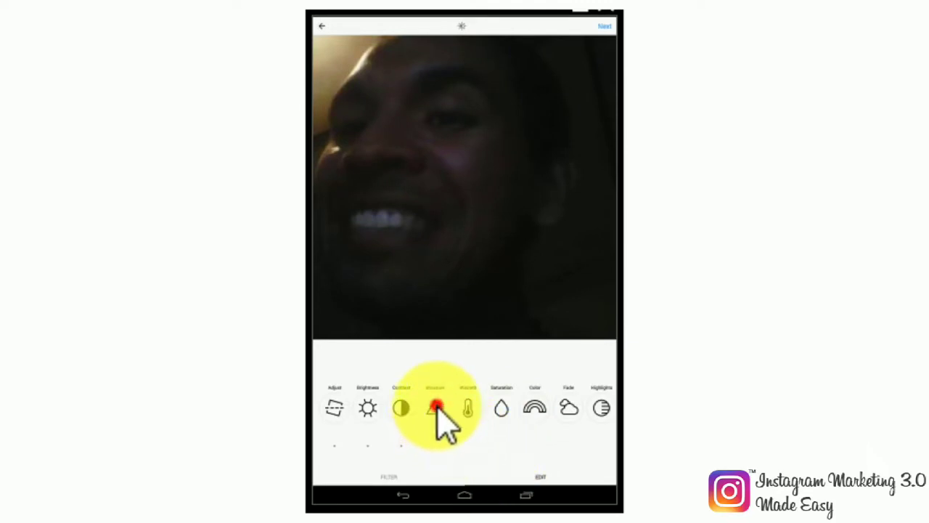
{"action": "left_click_drag", "start_coordinate": [330, 405], "coordinate": [345, 417]}
{"action": "left_click", "coordinate": [396, 477]}
Slightly increase the photo's warmth and adjust its saturation, applying both edits.
{"action": "left_click", "coordinate": [467, 410]}
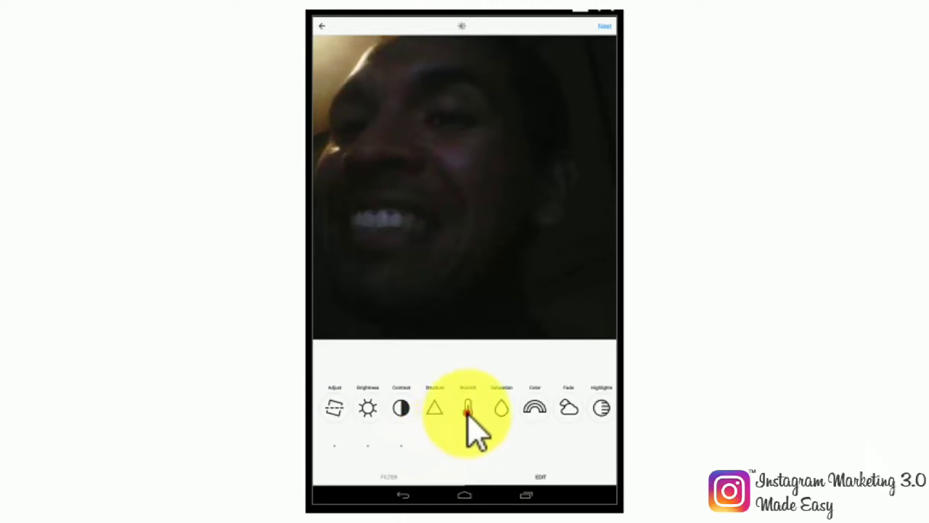
{"action": "left_click_drag", "start_coordinate": [464, 404], "coordinate": [472, 407]}
{"action": "left_click", "coordinate": [540, 477]}
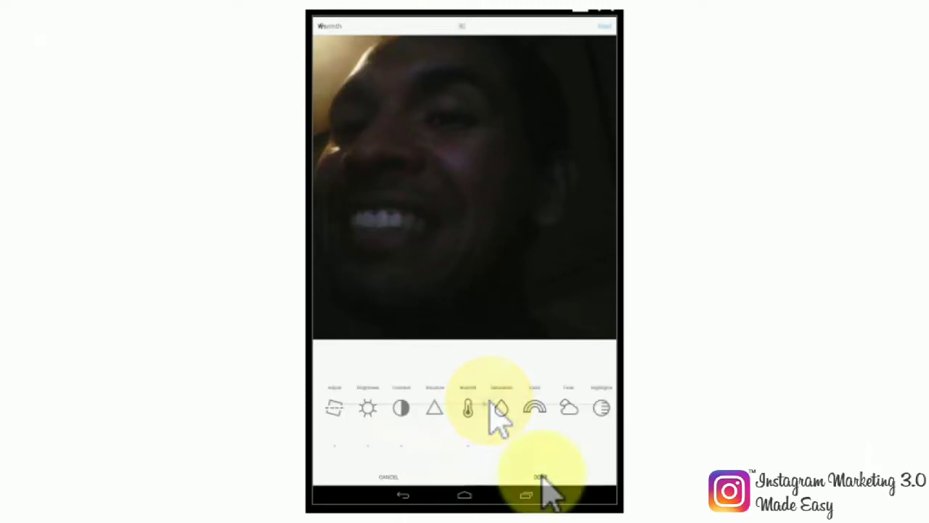
{"action": "left_click", "coordinate": [501, 415]}
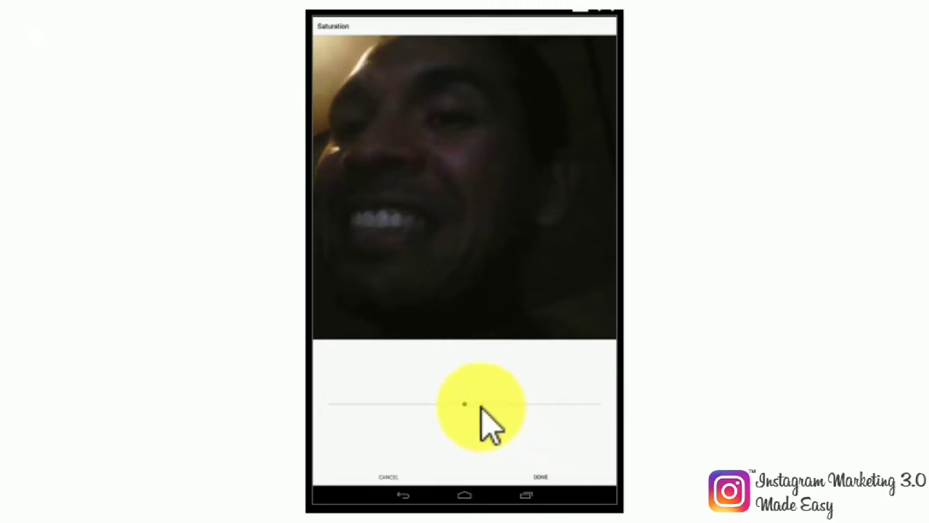
{"action": "left_click", "coordinate": [541, 476]}
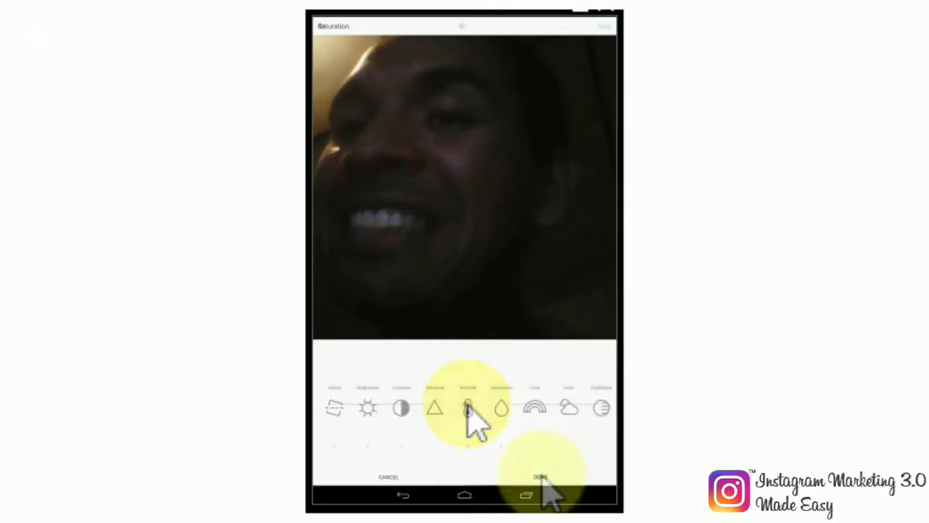
{"action": "left_click", "coordinate": [537, 410]}
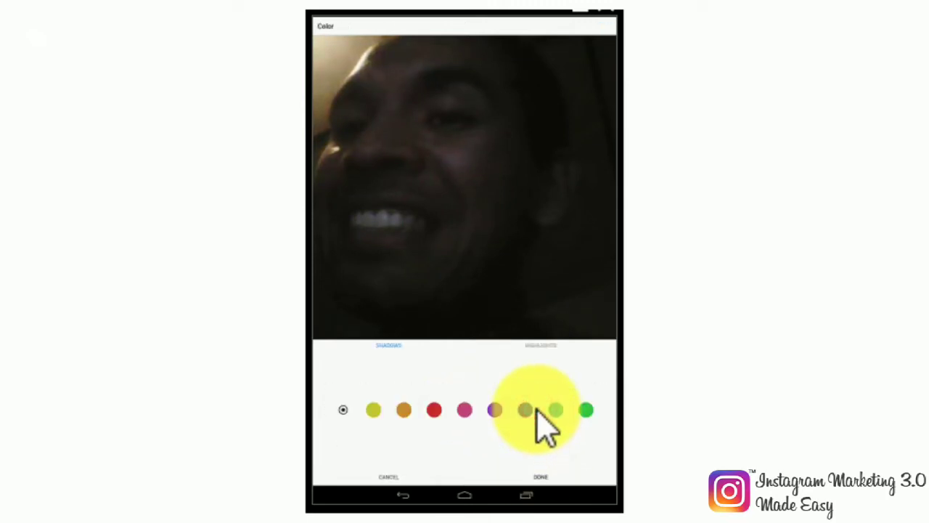
{"action": "left_click", "coordinate": [553, 411]}
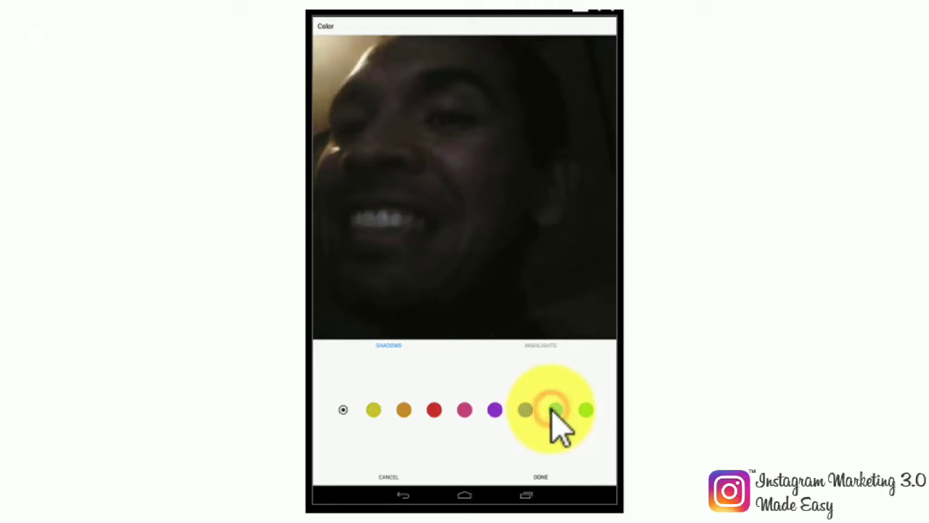
{"action": "left_click", "coordinate": [392, 476]}
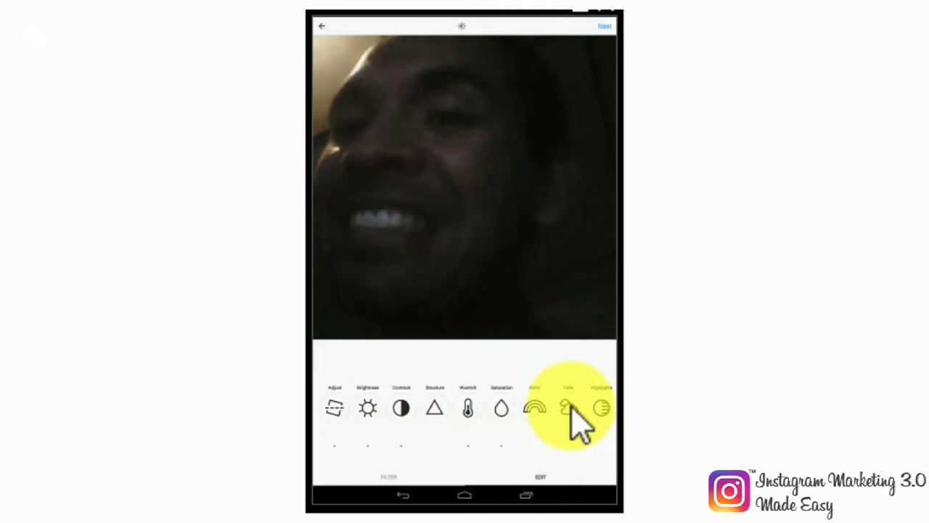
Apply a slight vignette and a small amount of sharpening to the photo.
{"action": "scroll", "coordinate": [577, 424], "scroll_direction": "right", "scroll_amount": 2}
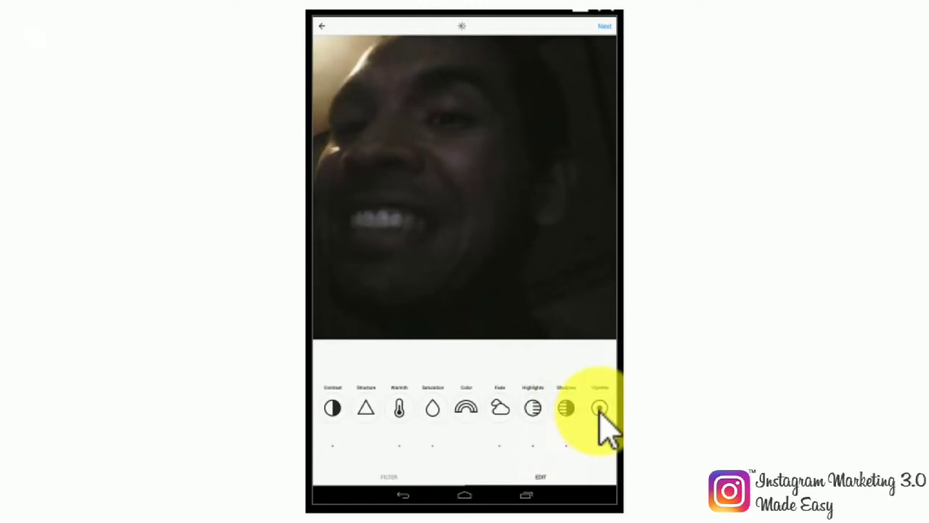
{"action": "left_click", "coordinate": [600, 411]}
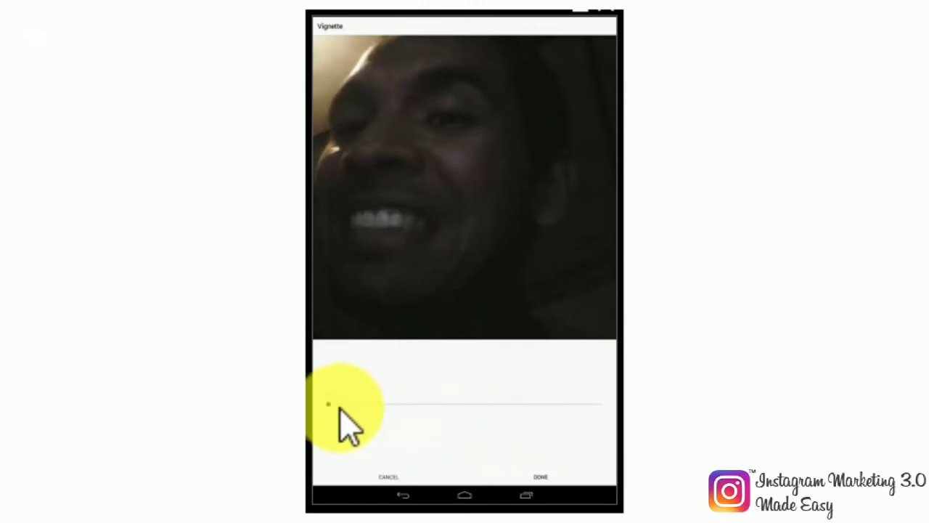
{"action": "left_click", "coordinate": [540, 472]}
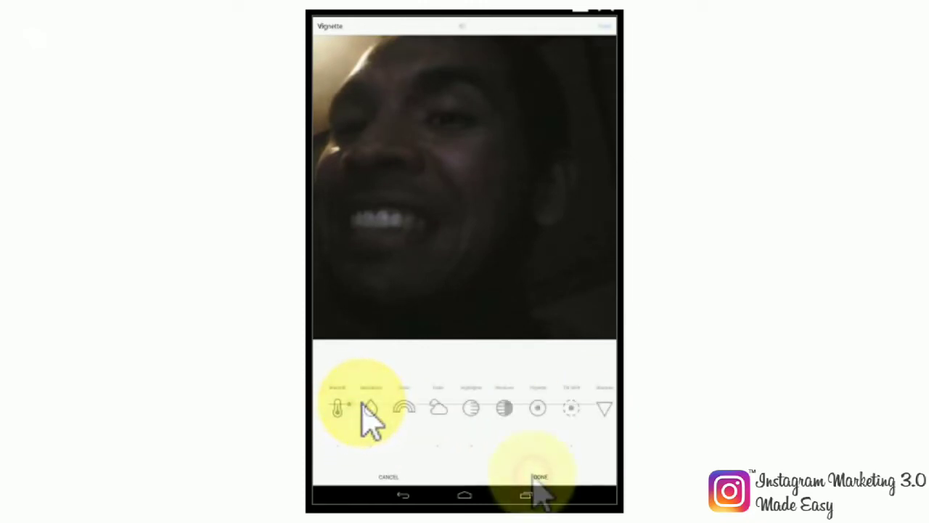
{"action": "left_click", "coordinate": [605, 409]}
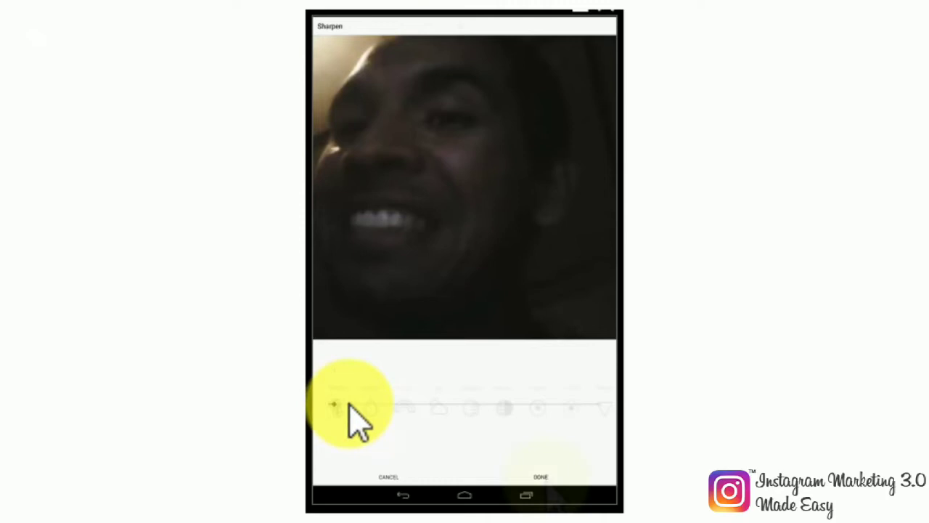
{"action": "left_click", "coordinate": [546, 477]}
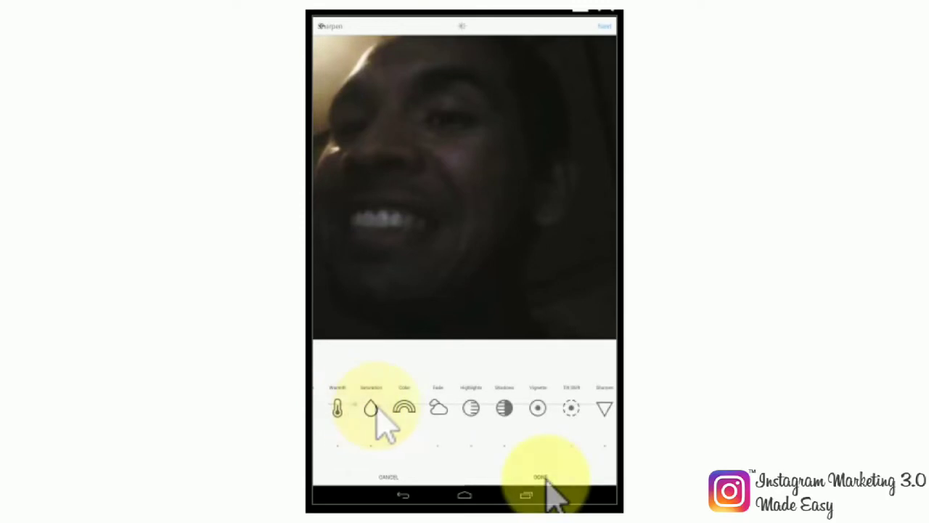